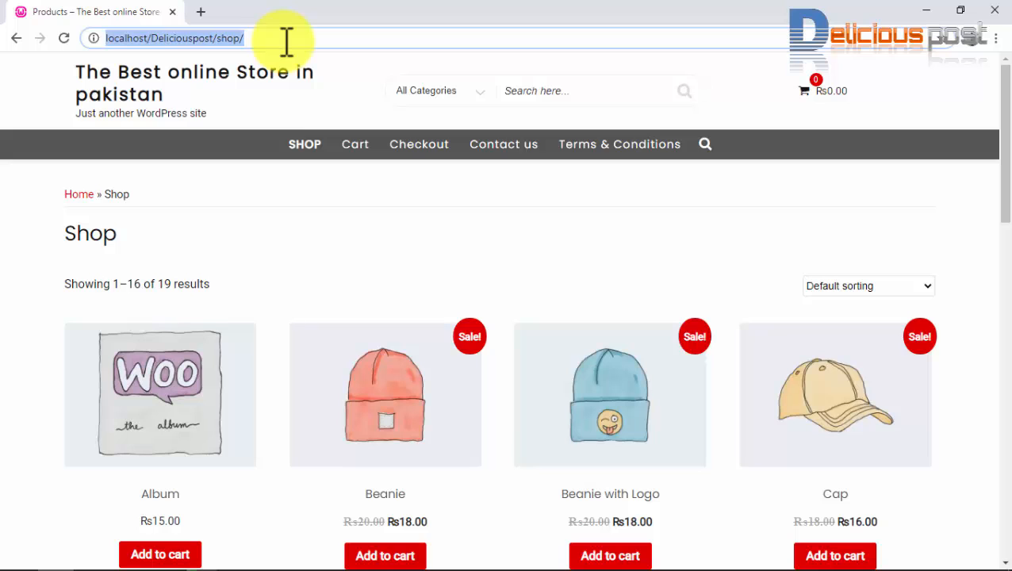
Open the store's WordPress login page at localhost/Deliciouspost/wp-login.php.
click(286, 38)
key(BackSpace)
key(BackSpace)
key(BackSpace)
key(BackSpace)
key(BackSpace)
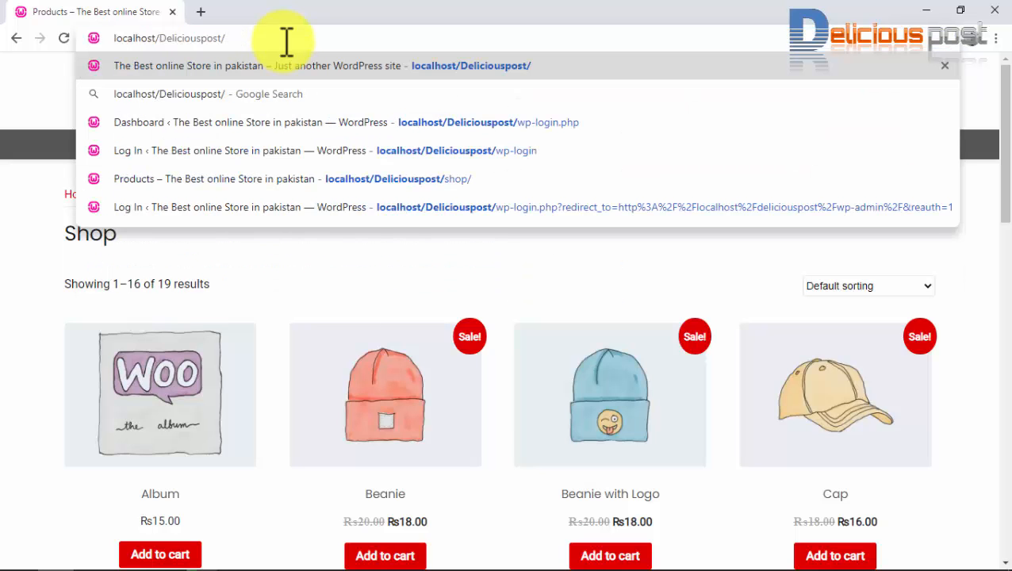
key(Down)
key(Down)
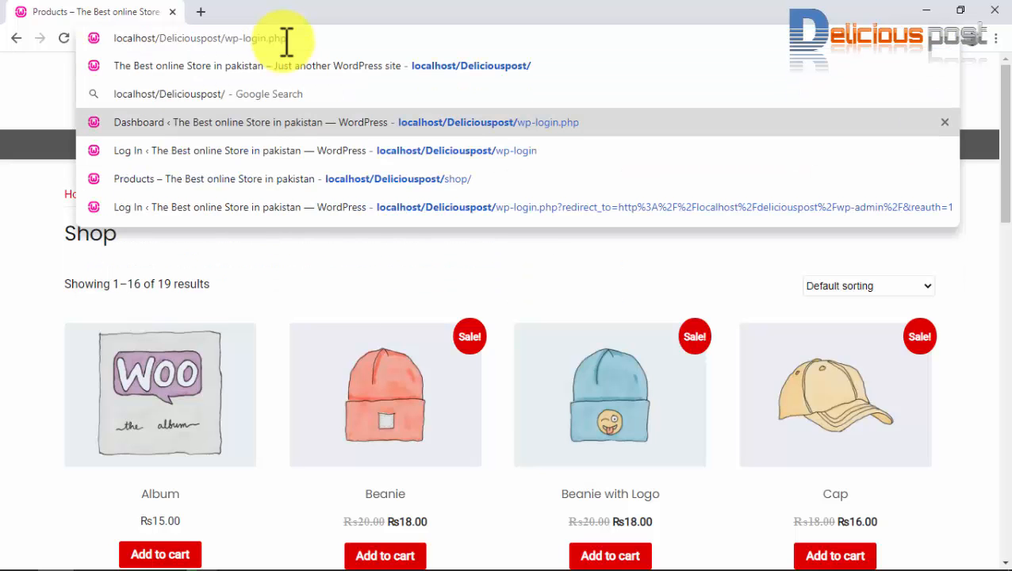
key(Return)
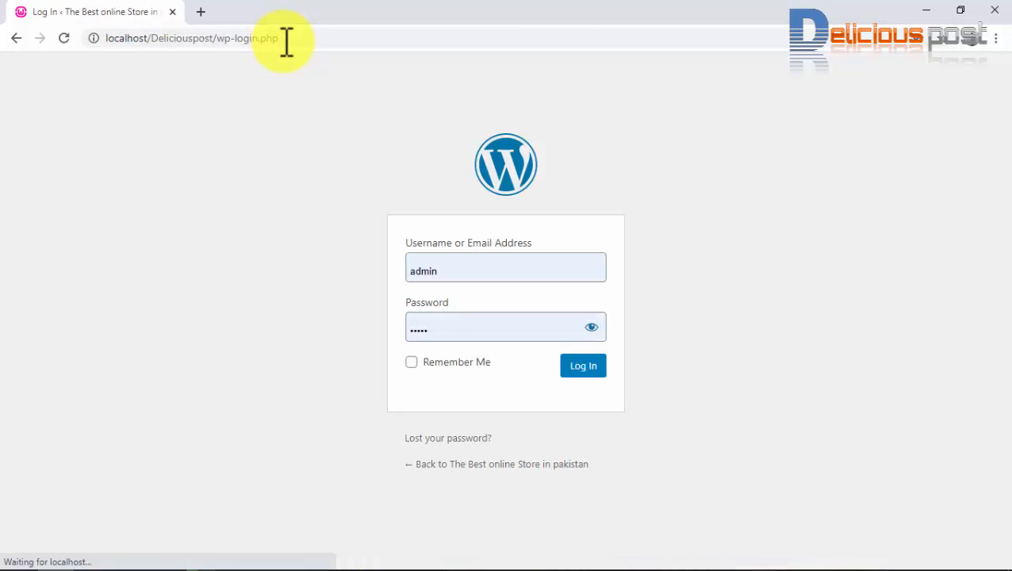
Log in to the WordPress dashboard as admin, filling in the saved account password.
text(a)
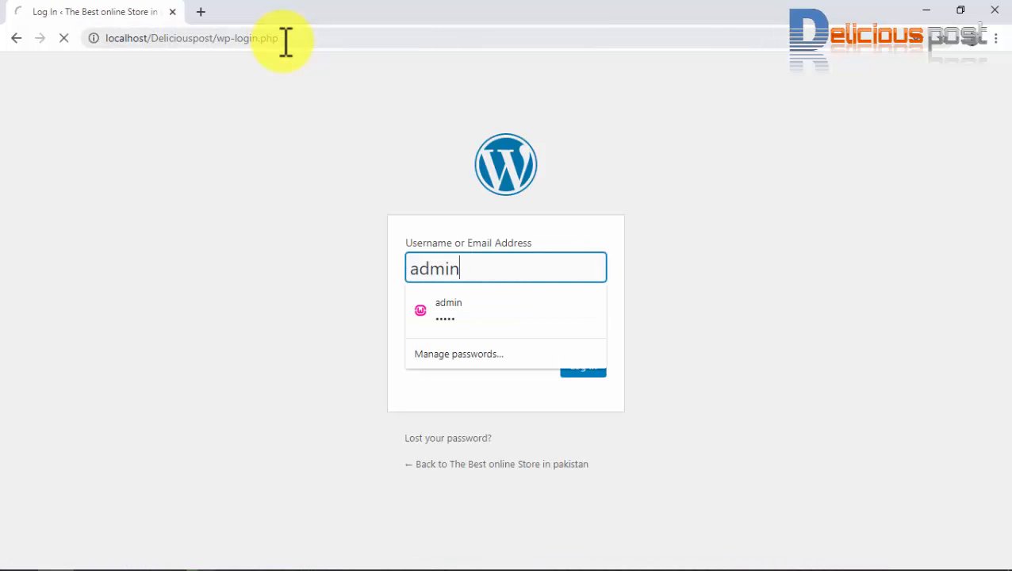
key(Down)
key(Return)
key(Return)
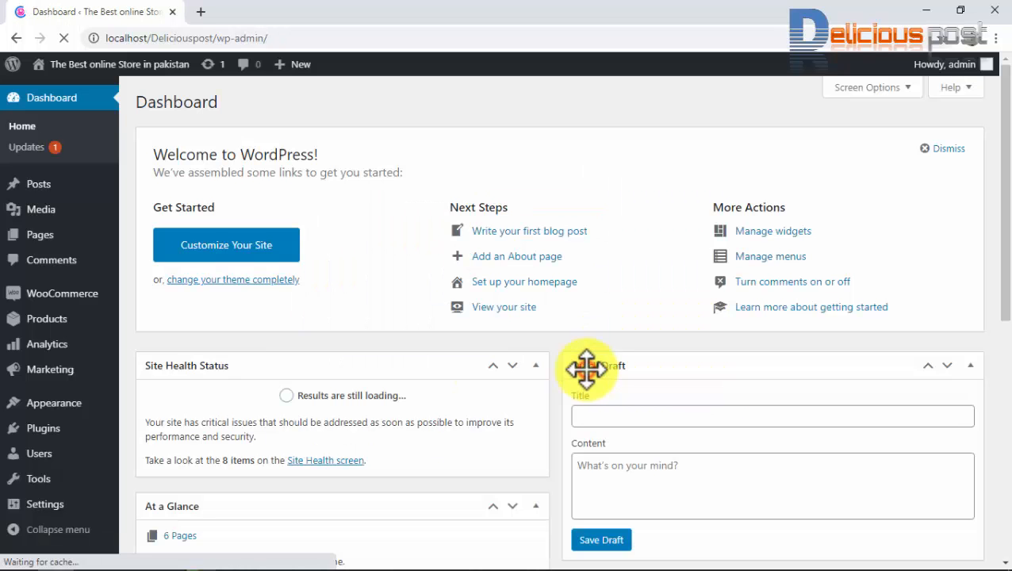
Dismiss the browser's change-password alert and open the WooCommerce general settings.
click(585, 369)
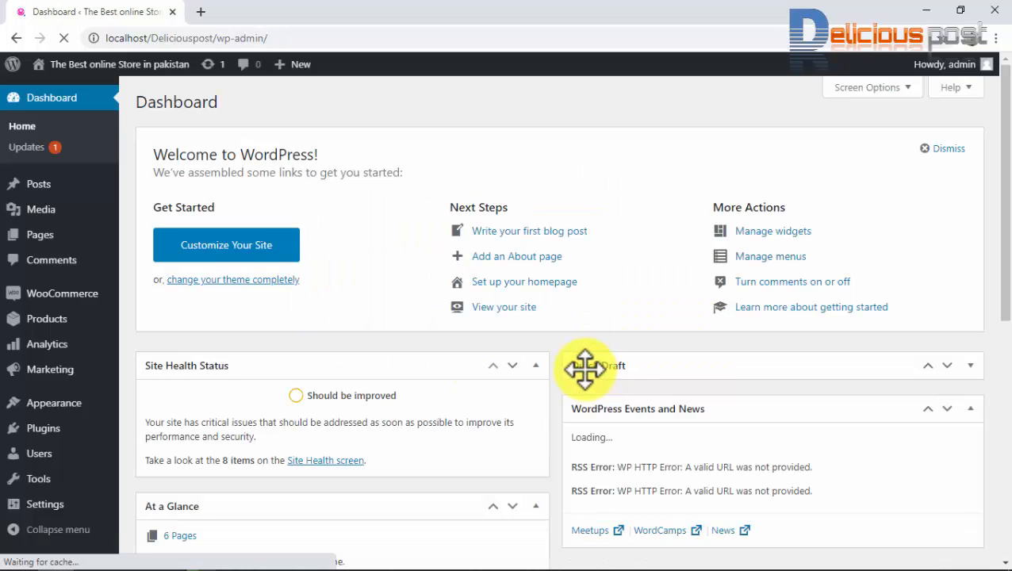
scroll(547, 350, down, 3)
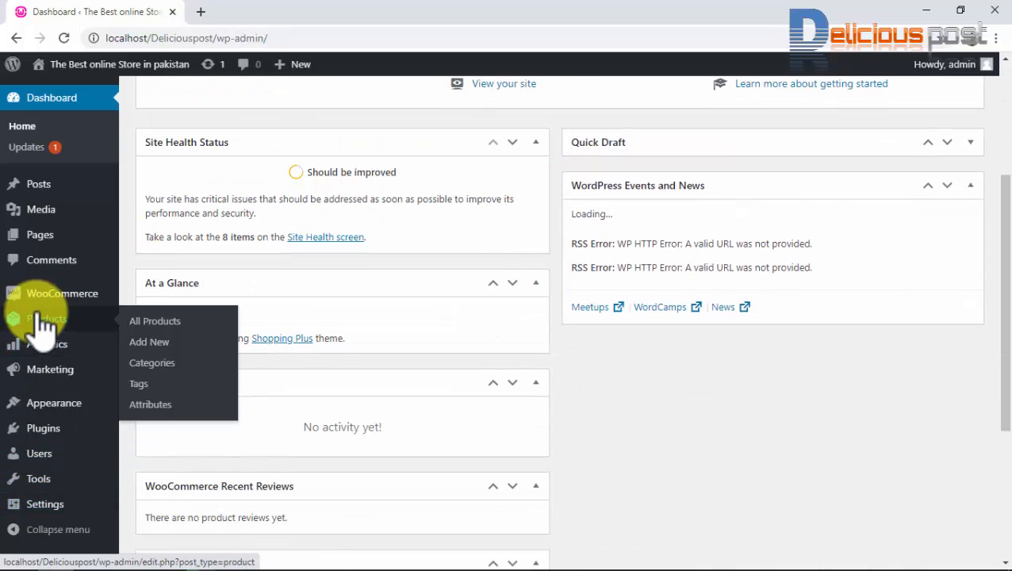
click(50, 287)
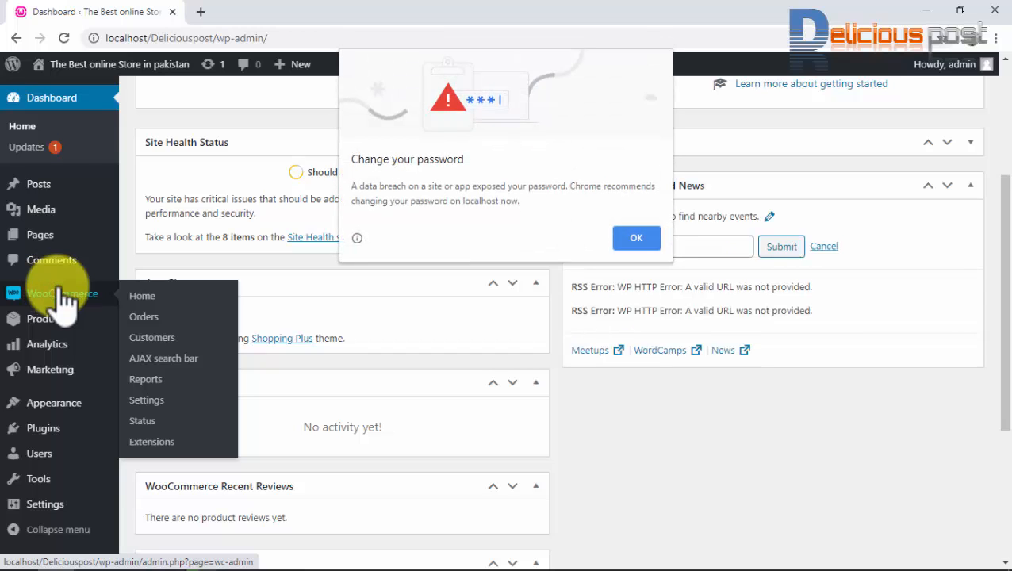
click(638, 241)
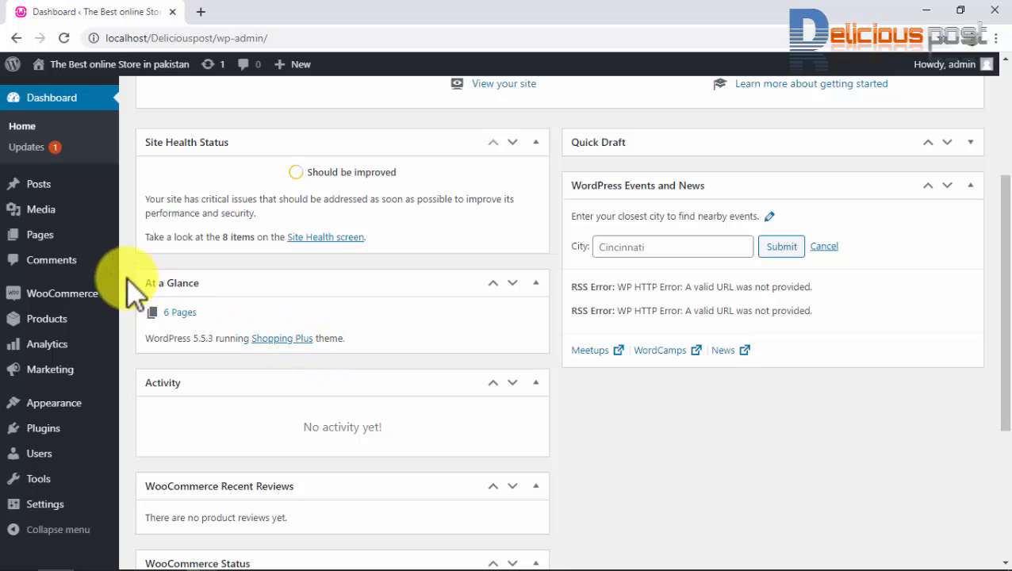
click(89, 294)
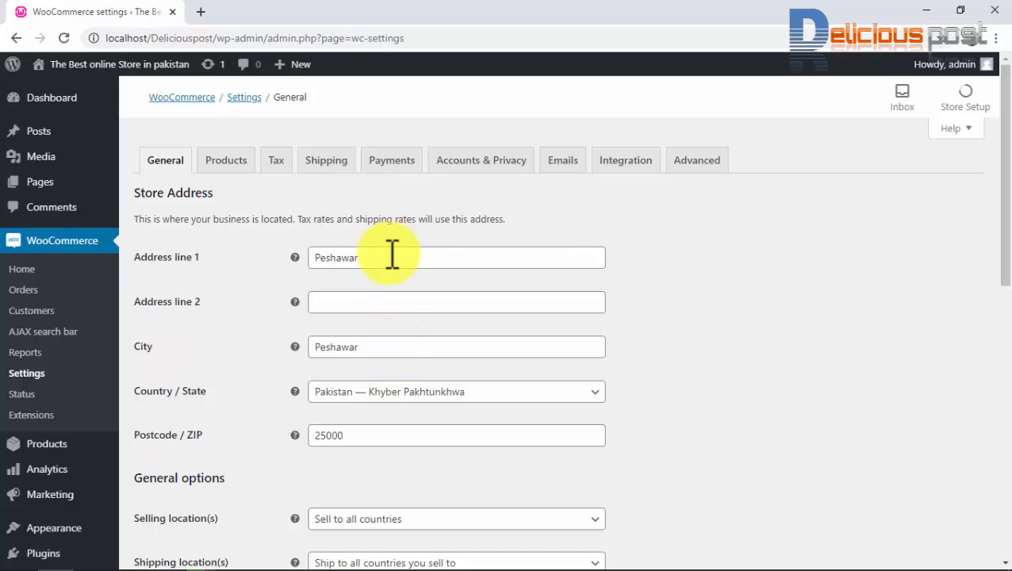
Set the selling locations to specific countries and add Pakistan as the only country to sell to.
scroll(391, 298, down, 1)
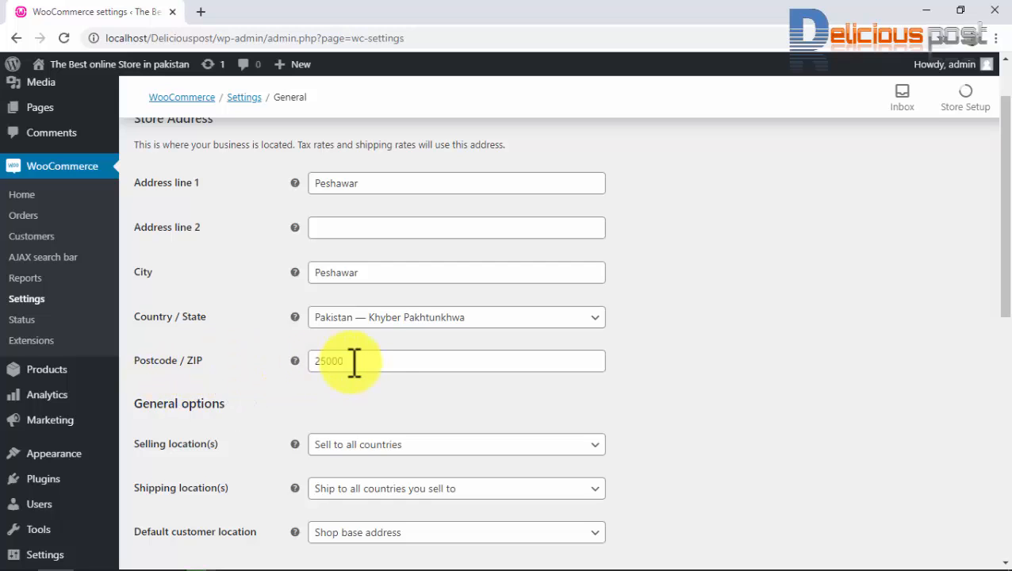
scroll(379, 368, down, 2)
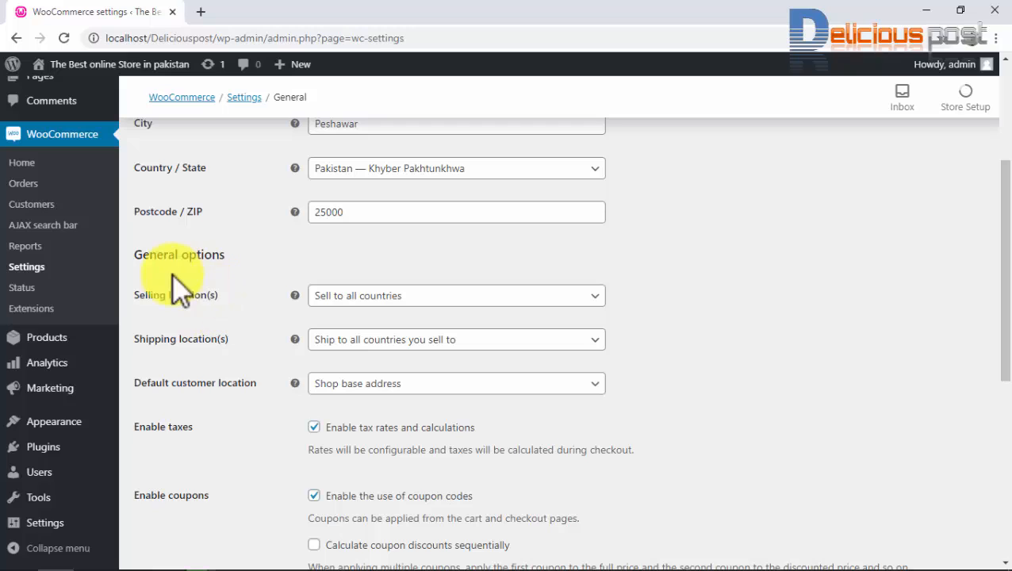
click(381, 300)
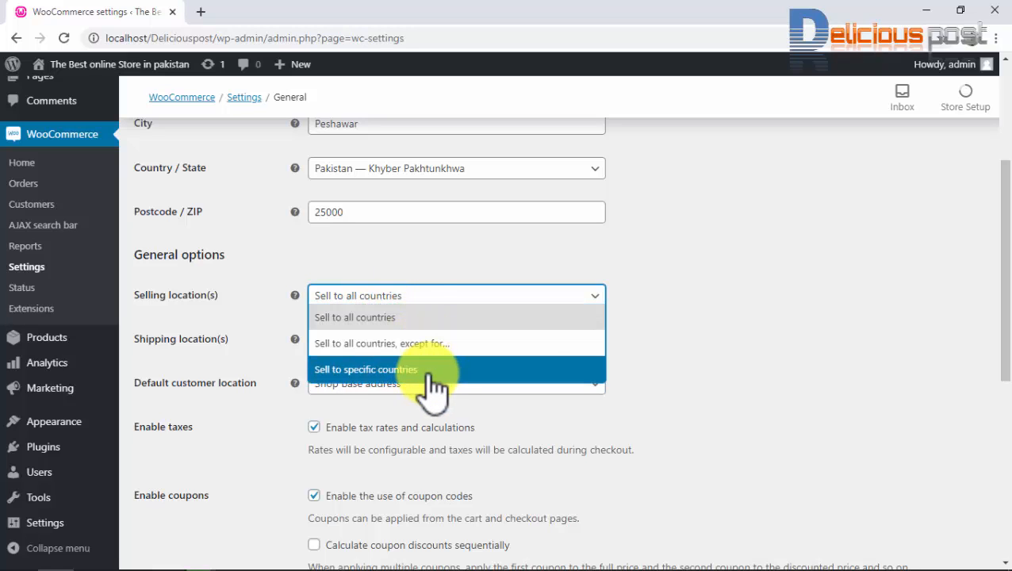
click(368, 370)
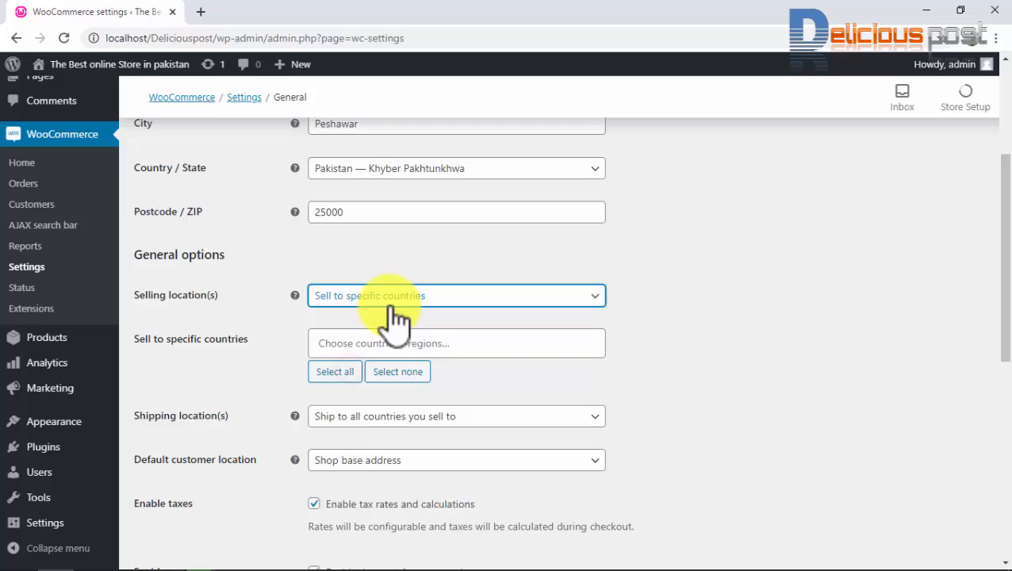
click(412, 343)
text(P)
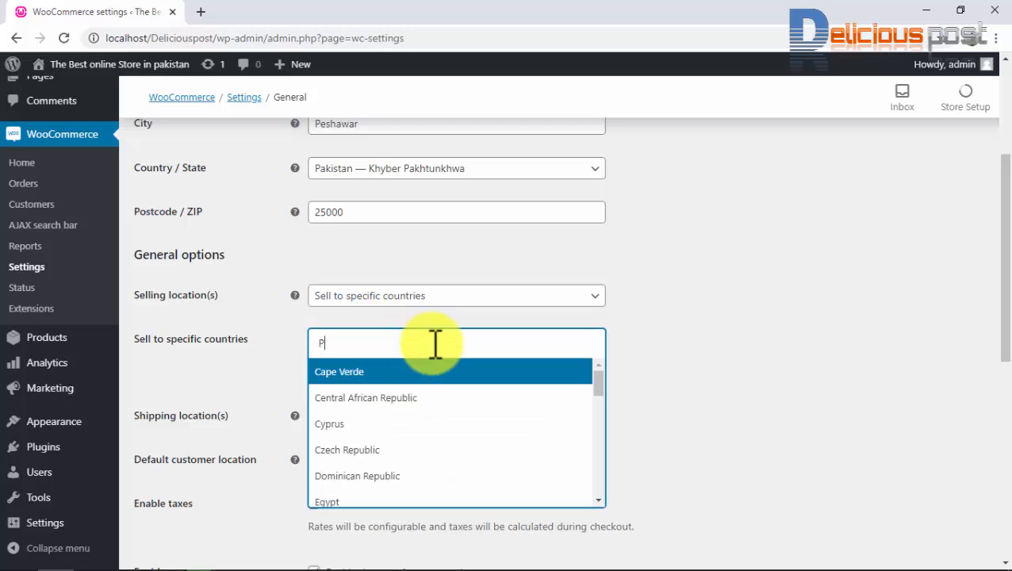
text(ak)
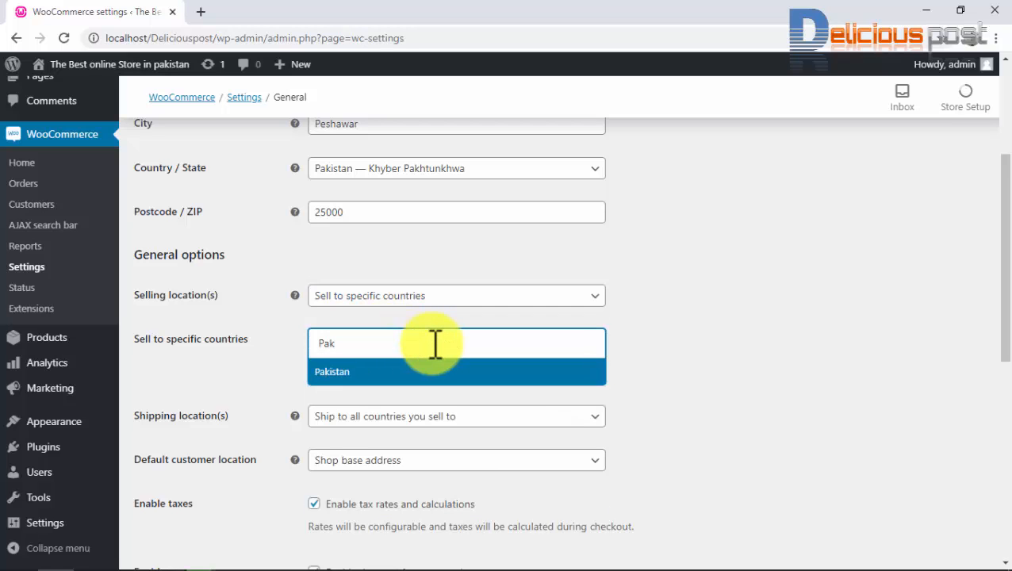
key(Return)
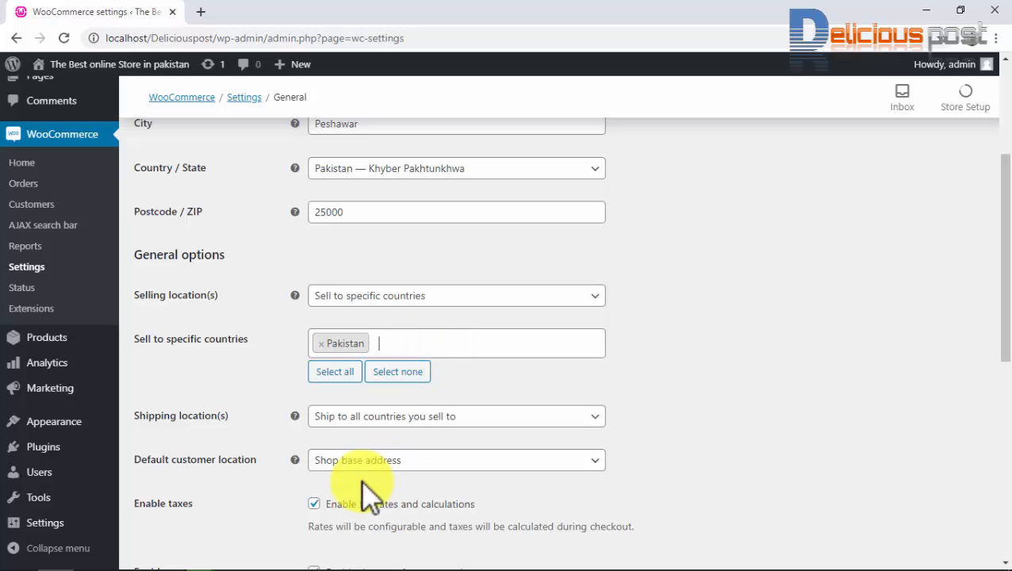
Set the shipping locations to specific countries only and add Pakistan.
scroll(407, 346, down, 1)
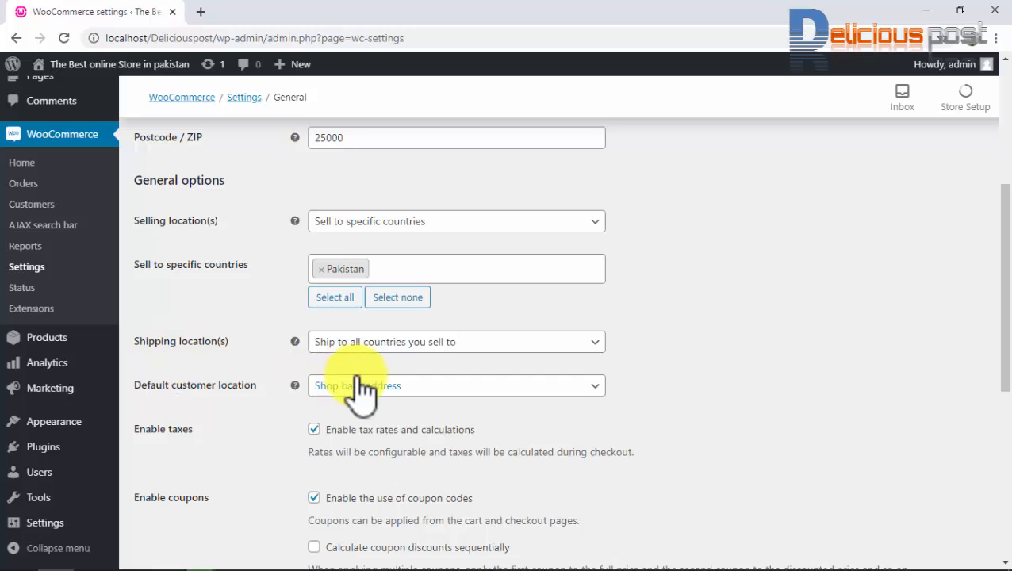
click(394, 353)
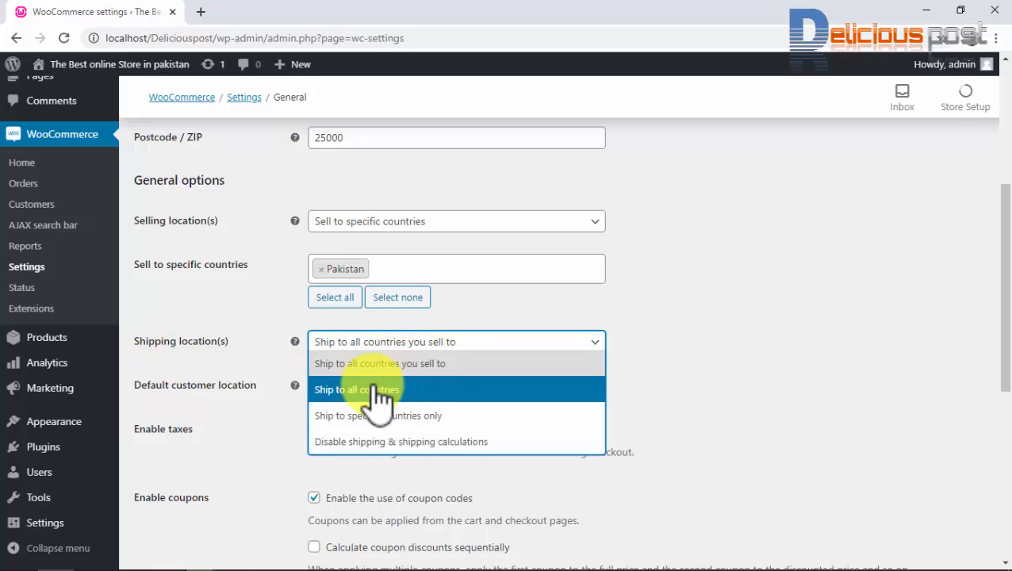
click(445, 414)
click(442, 389)
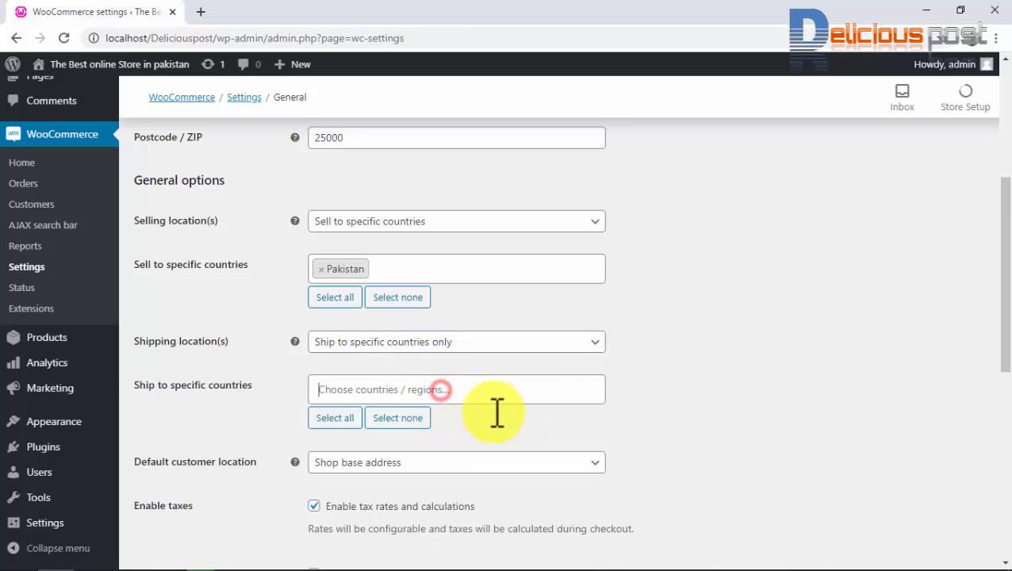
text(Pakis)
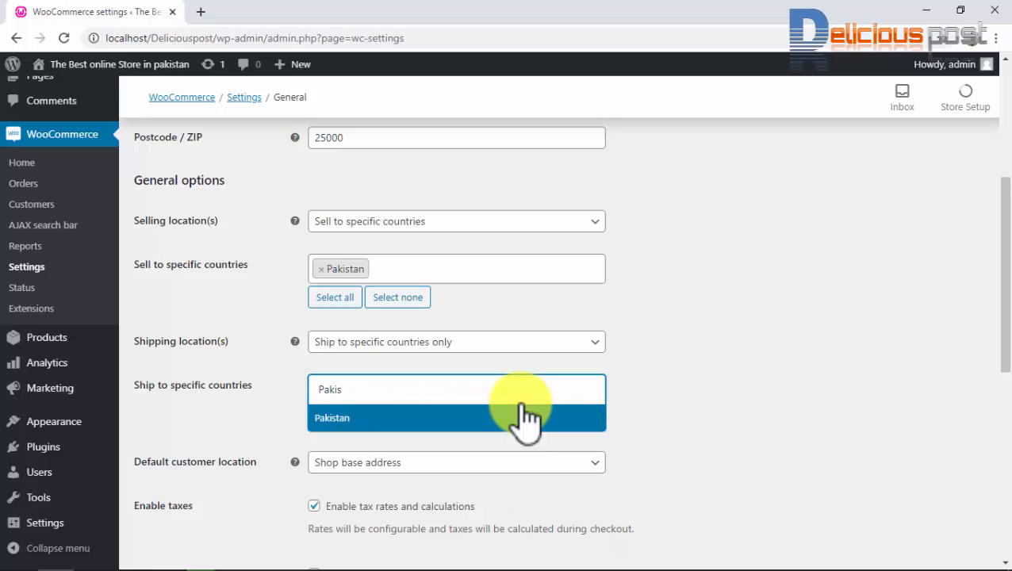
click(513, 416)
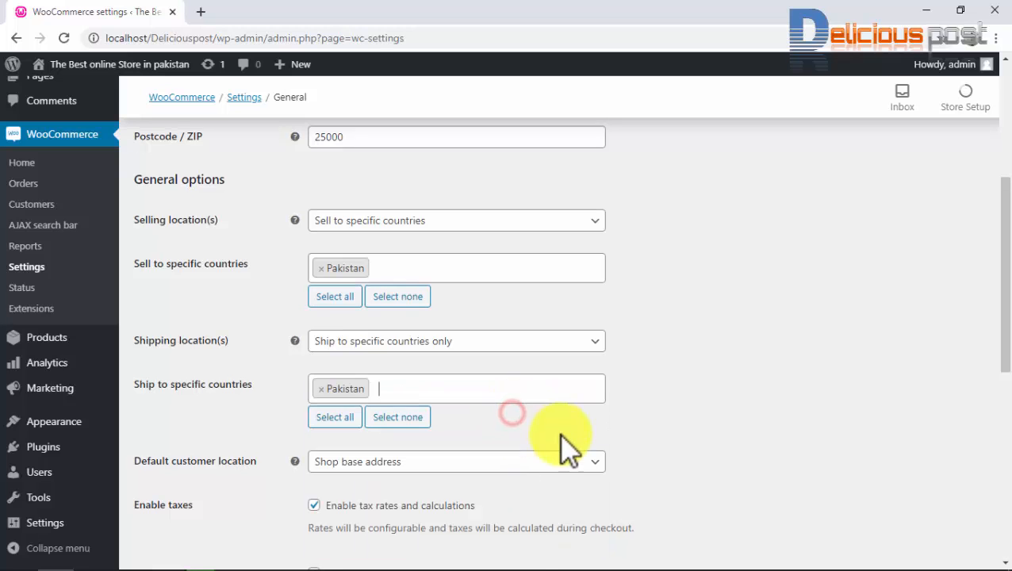
Review the available options for the default customer location without choosing a different one.
scroll(563, 449, down, 3)
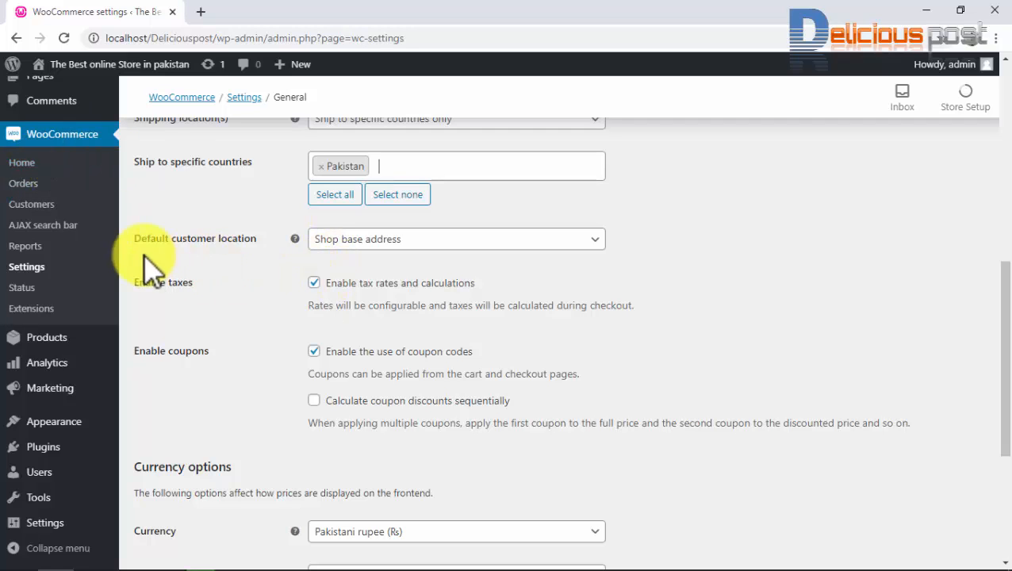
click(368, 249)
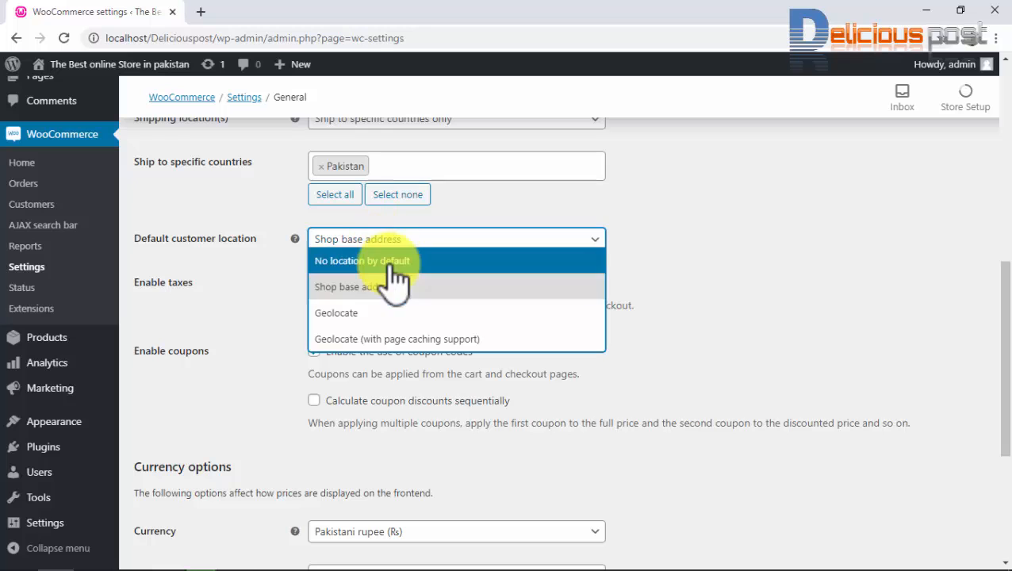
click(246, 274)
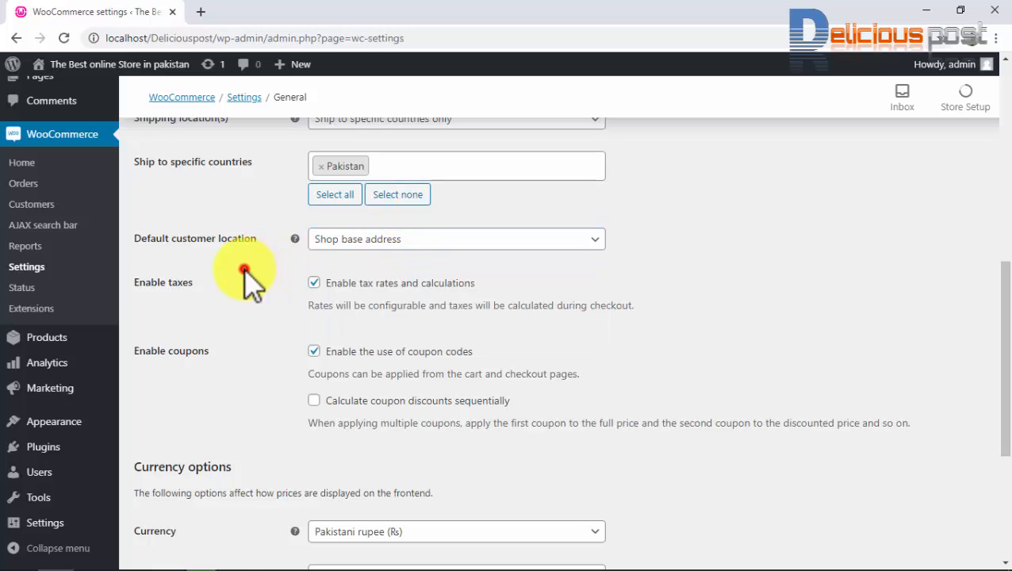
scroll(244, 294, down, 1)
scroll(242, 298, down, 1)
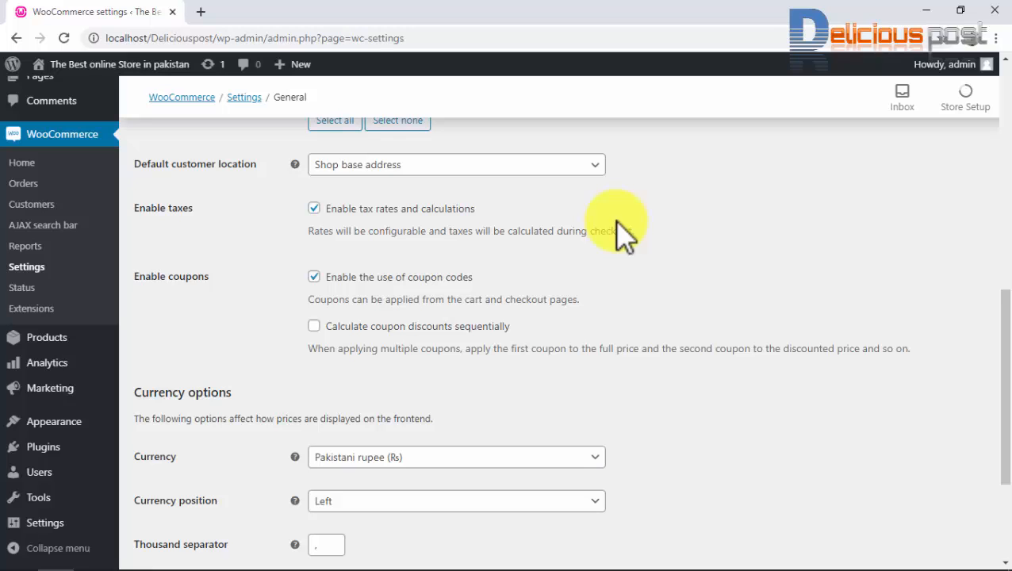
click(579, 160)
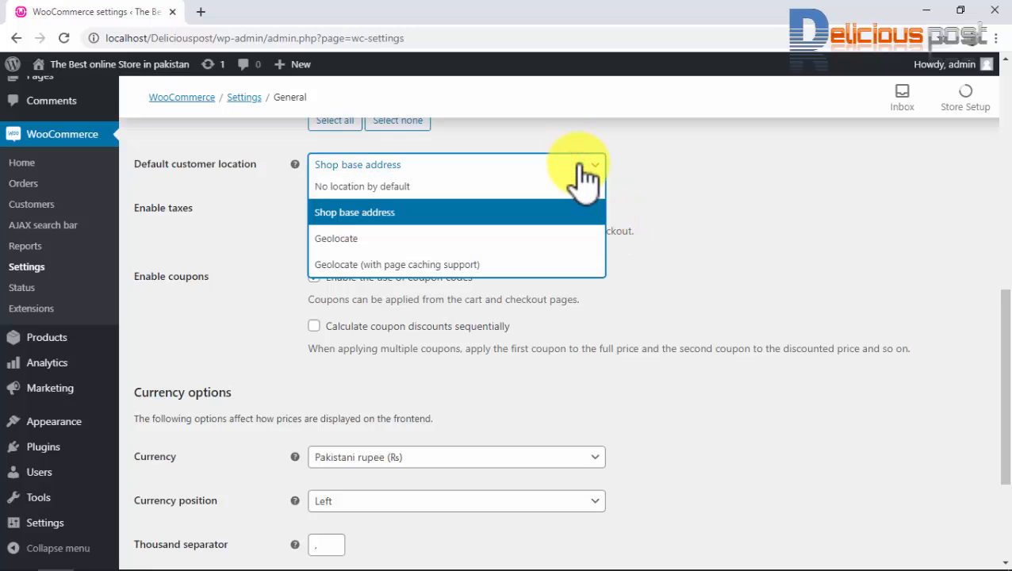
click(773, 208)
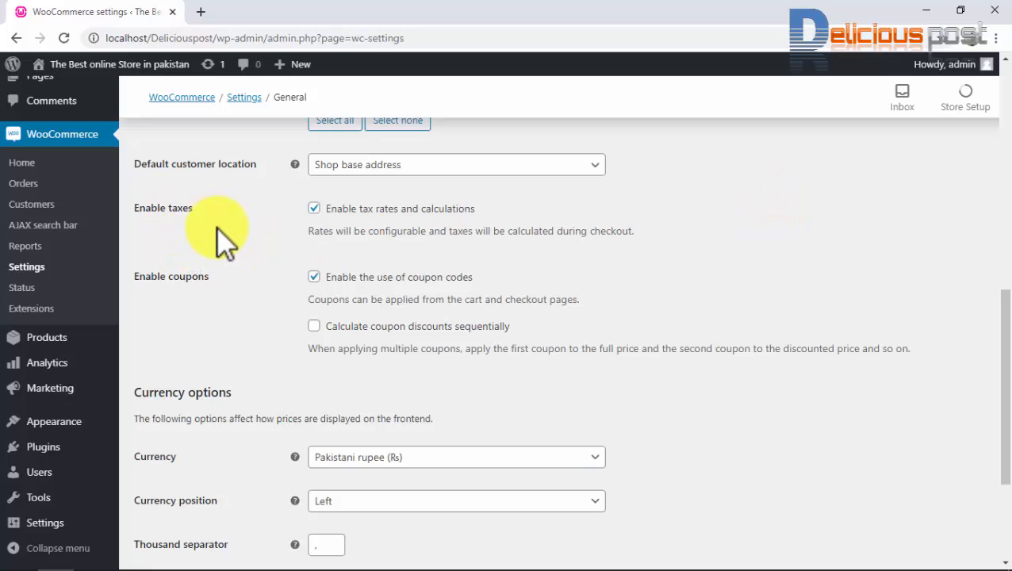
Disable tax rates and calculations in the general options.
click(316, 209)
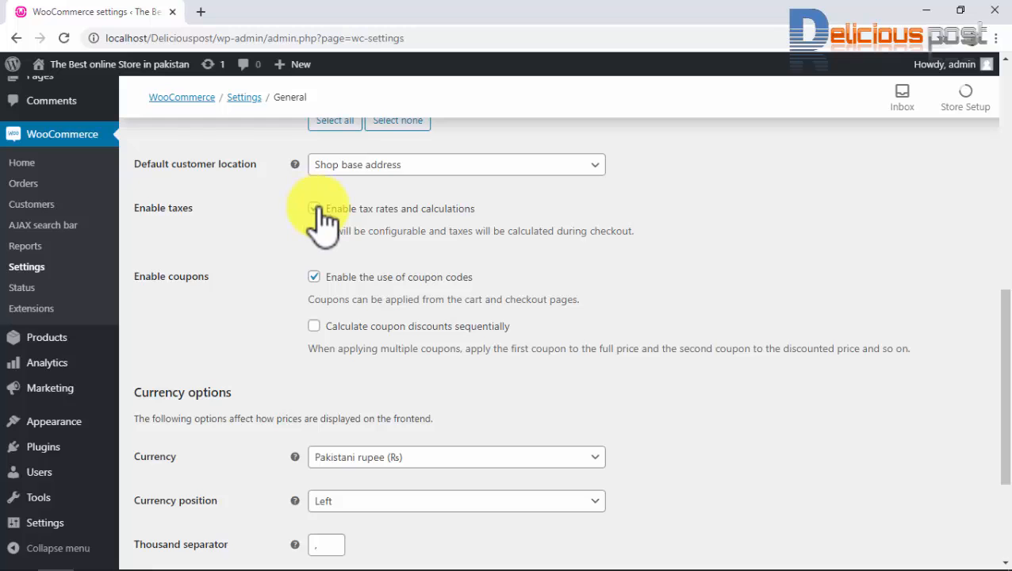
scroll(322, 216, up, 8)
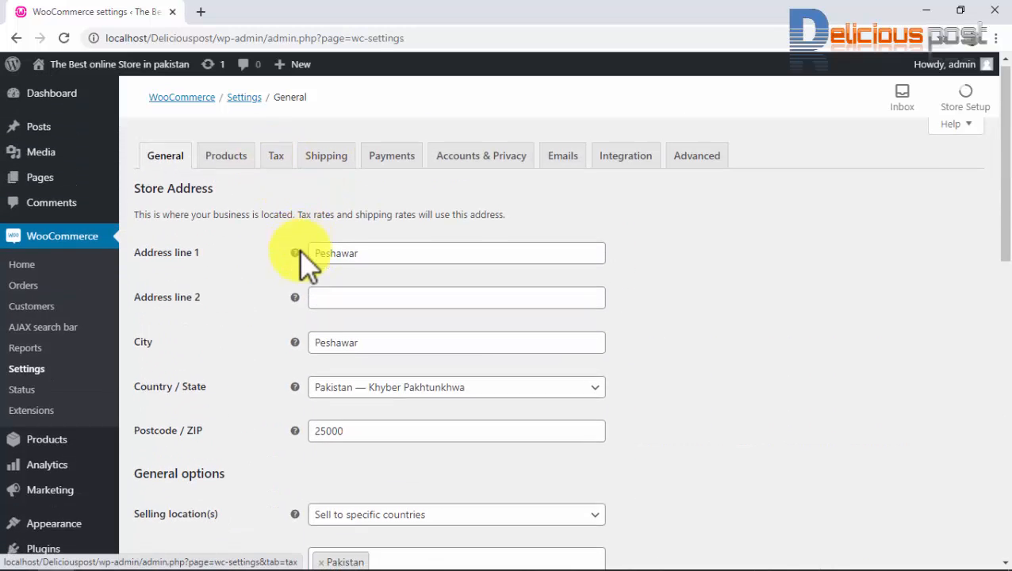
scroll(305, 254, down, 8)
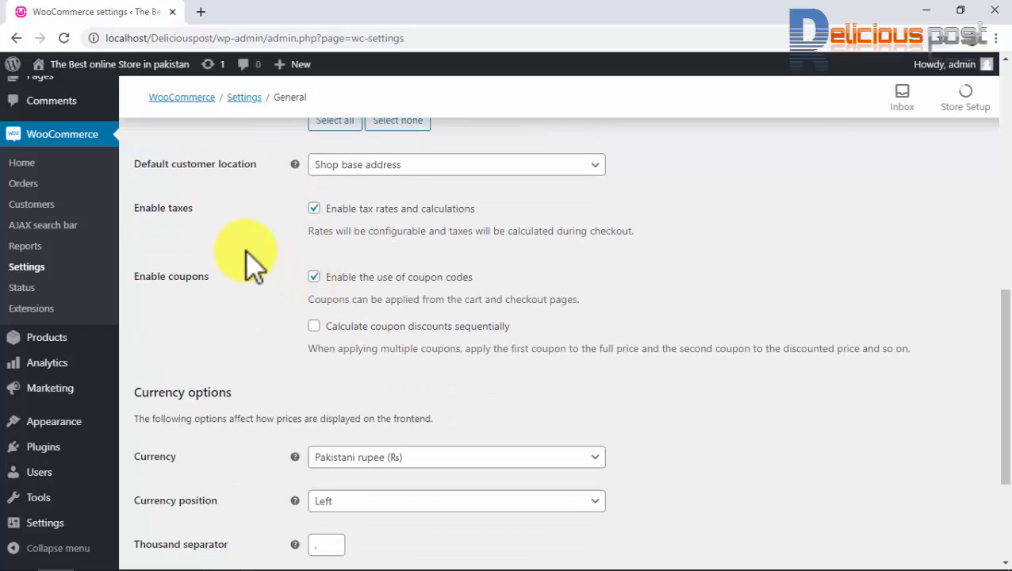
click(316, 211)
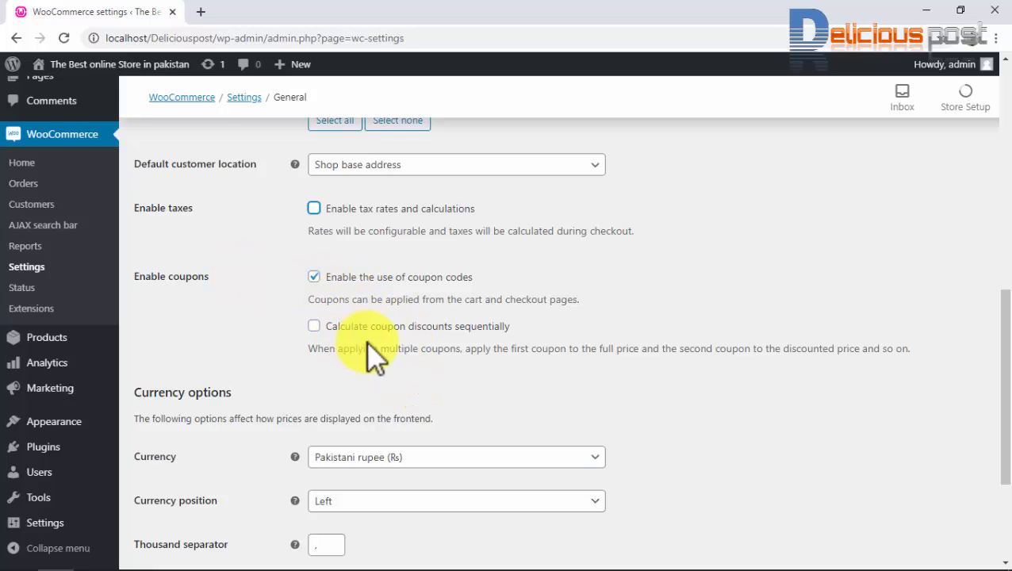
Choose Left as the currency position in the currency options.
scroll(412, 333, down, 3)
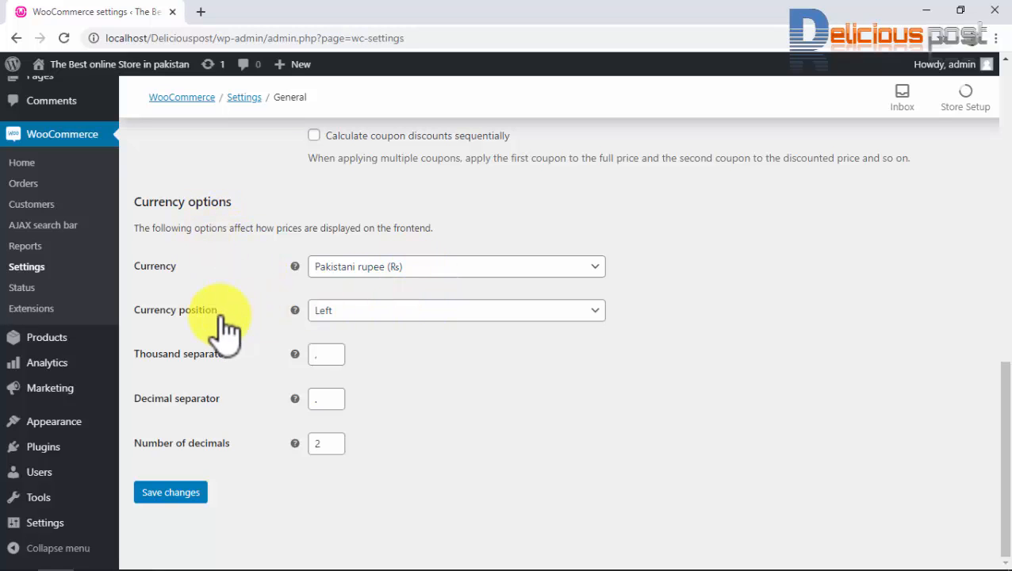
click(349, 312)
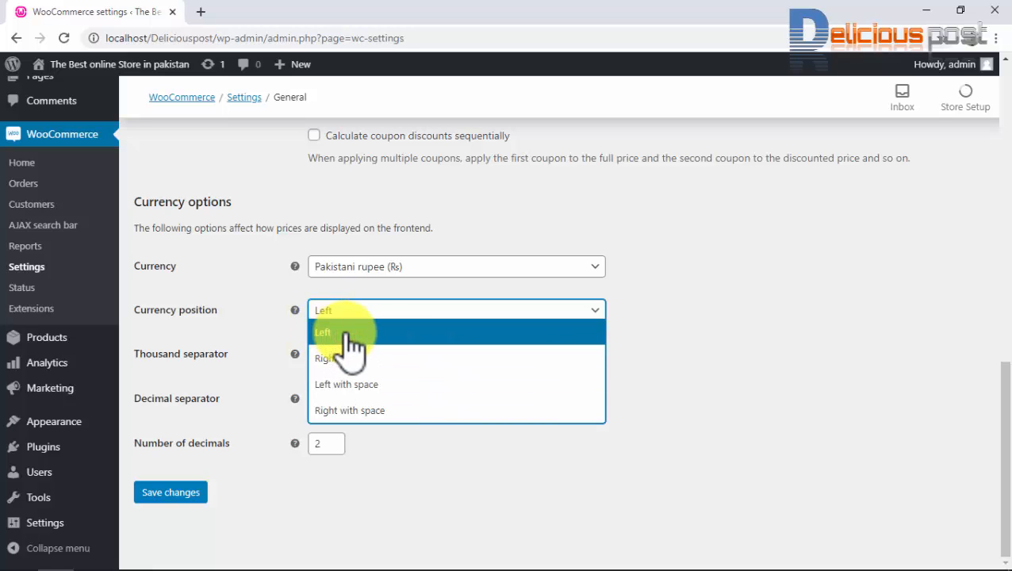
click(347, 335)
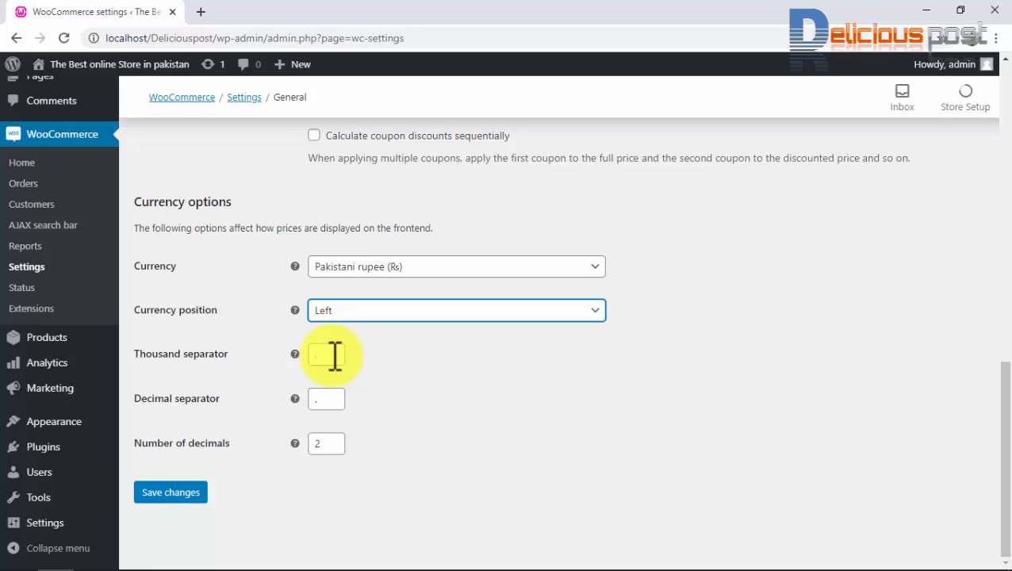
Set the number of decimals to 0 and switch to the Products settings, leaving the general settings without saving.
click(328, 449)
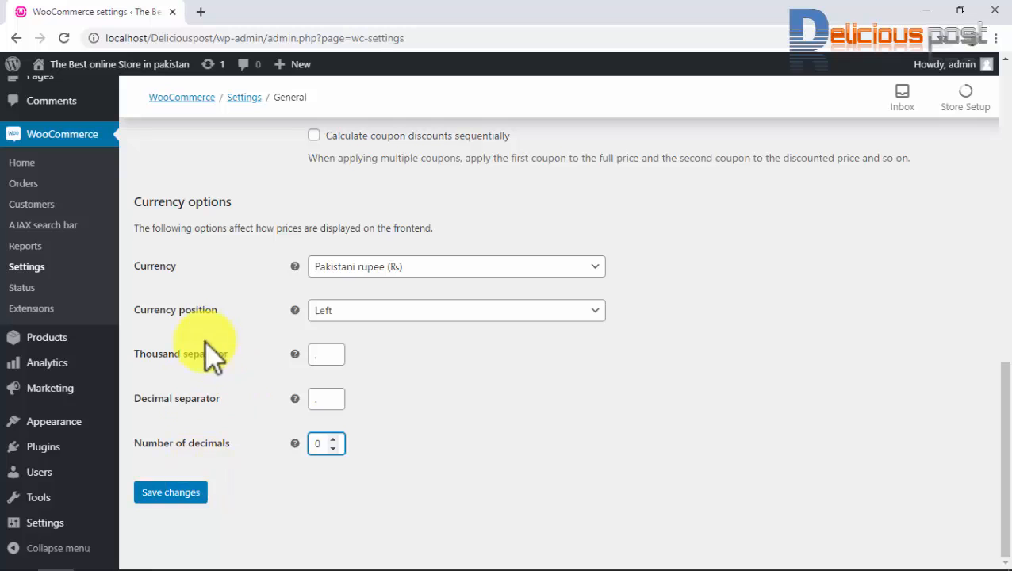
scroll(194, 389, up, 5)
scroll(196, 381, up, 4)
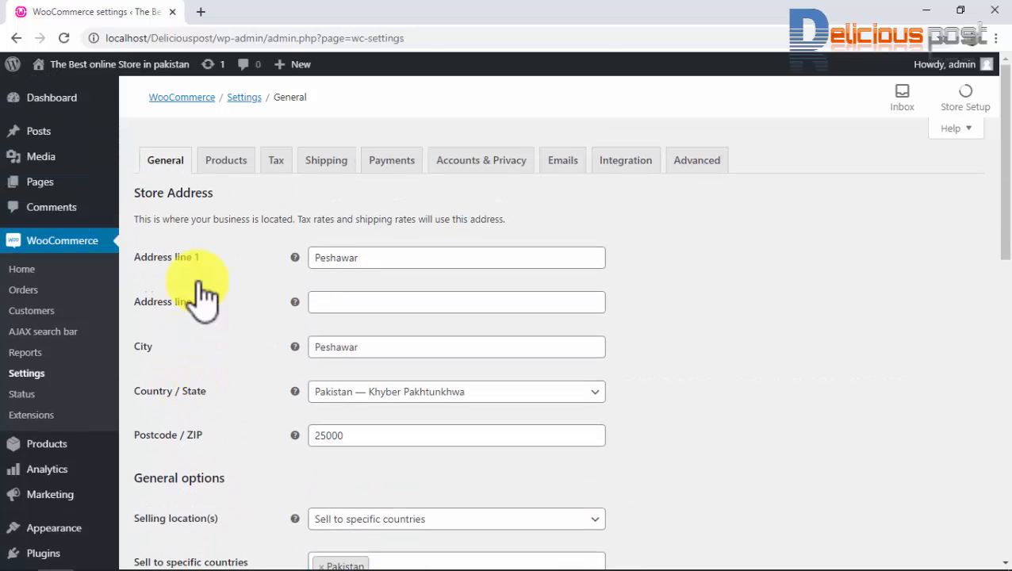
click(229, 156)
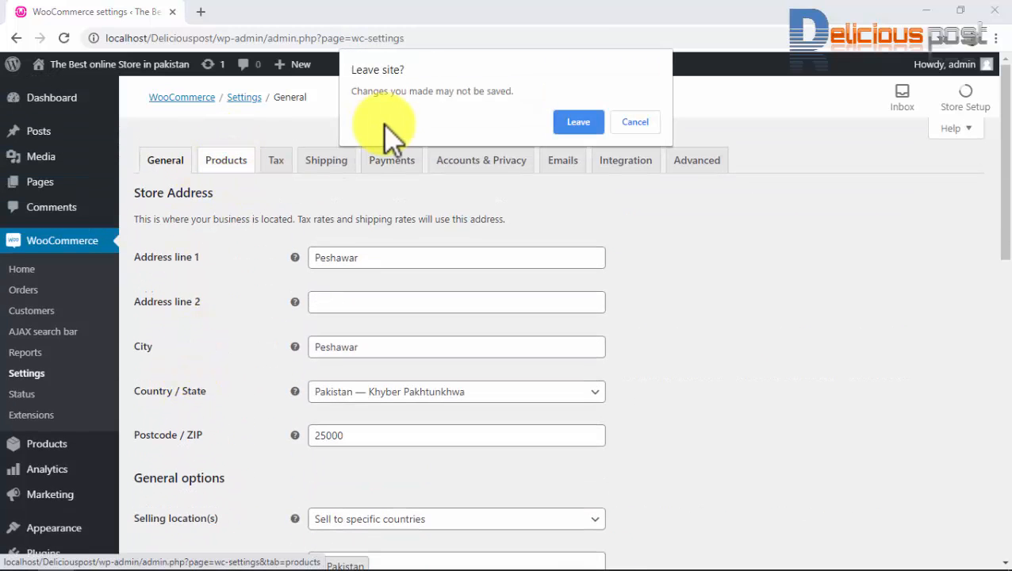
click(572, 113)
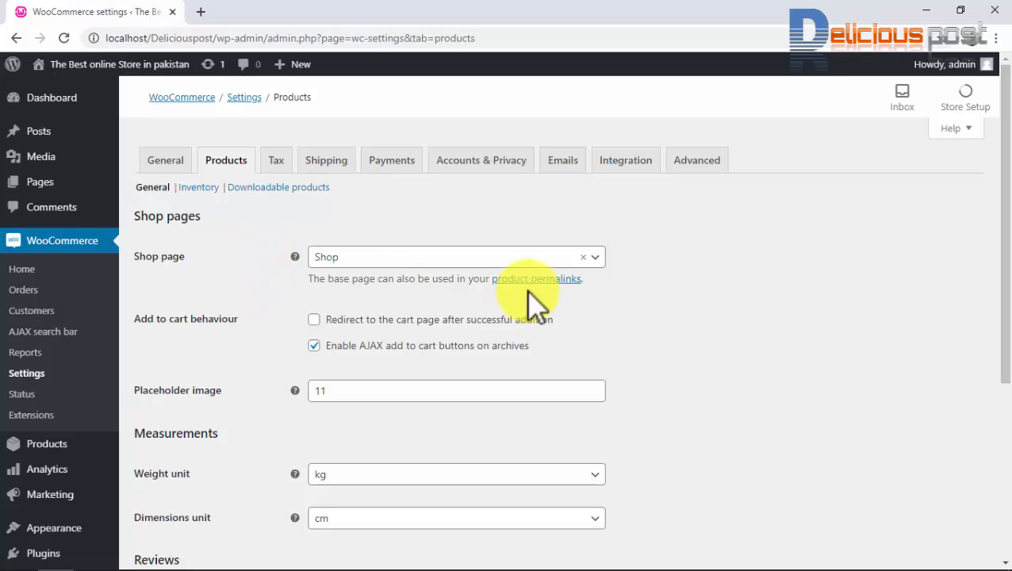
Choose Shop as the shop page in the Products settings.
click(596, 256)
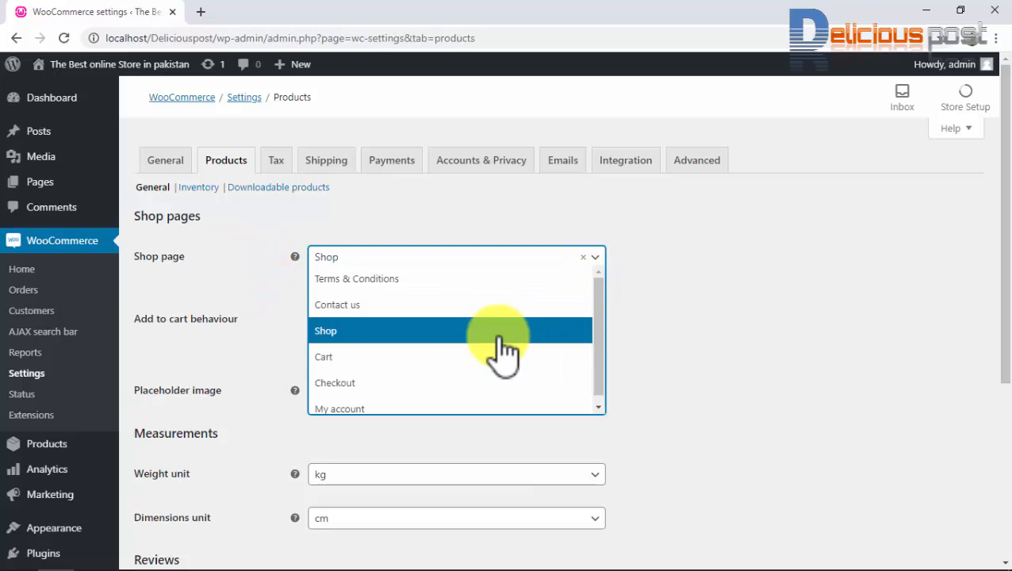
click(476, 331)
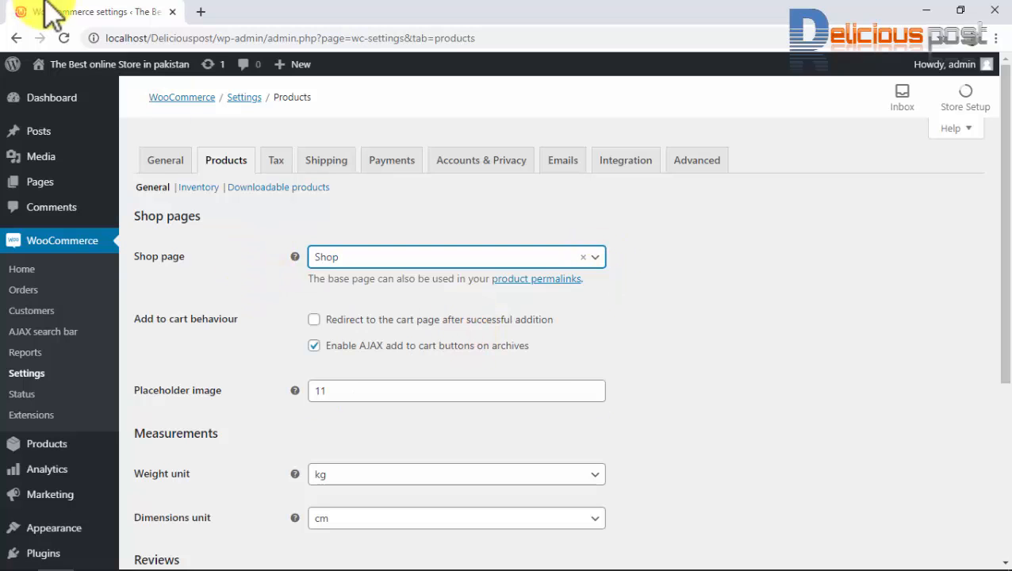
Open localhost/Deliciouspost in a new browser tab, view its Shop page and return to the WooCommerce settings.
click(197, 11)
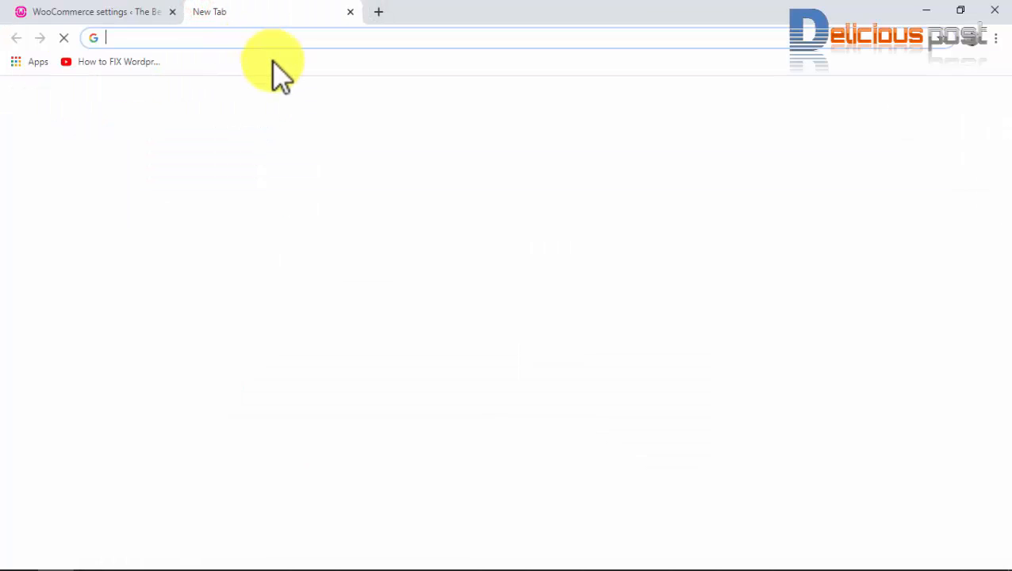
text(localhost)
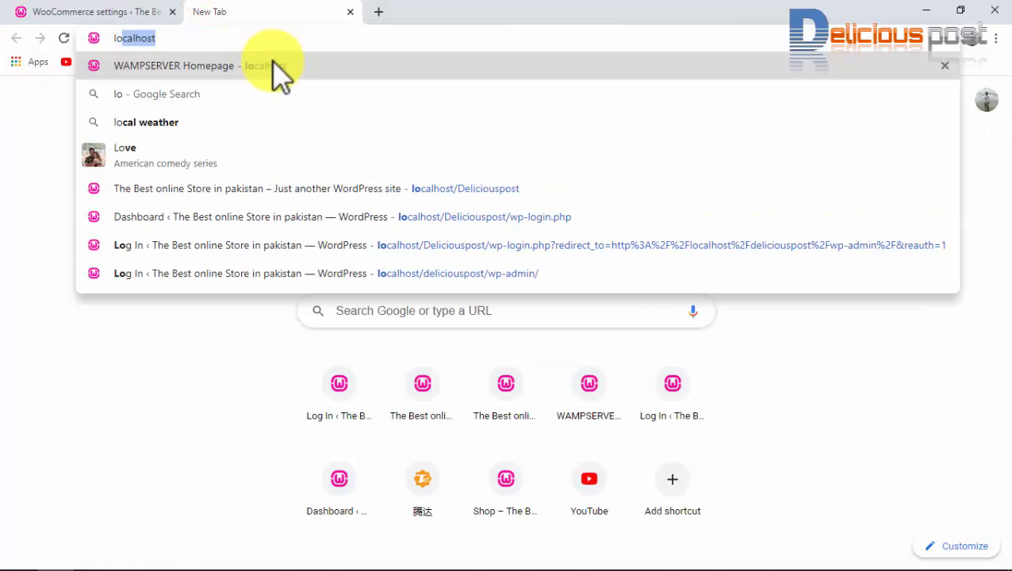
key(Down)
key(Down)
key(Down)
key(Down)
key(Return)
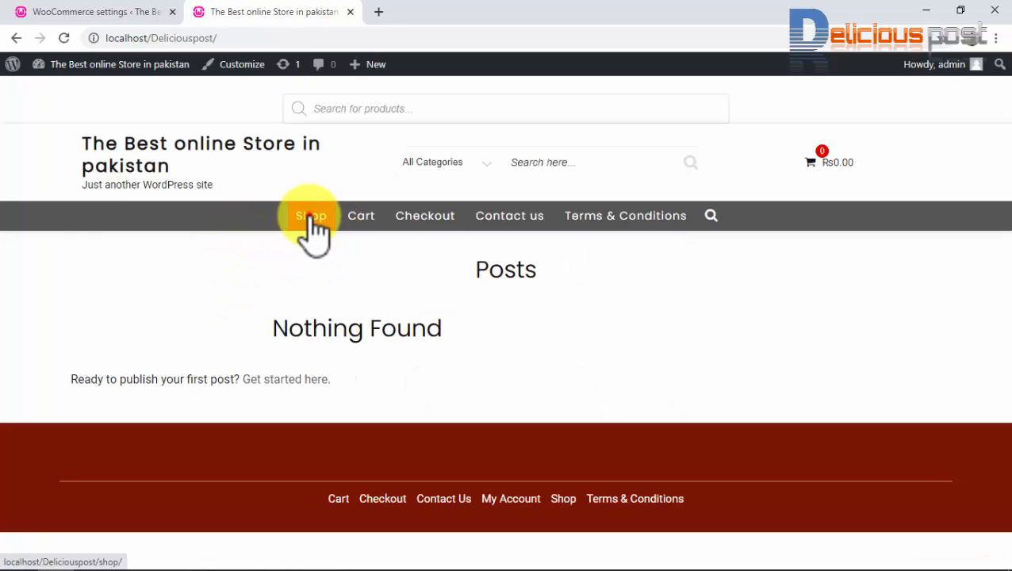
click(313, 219)
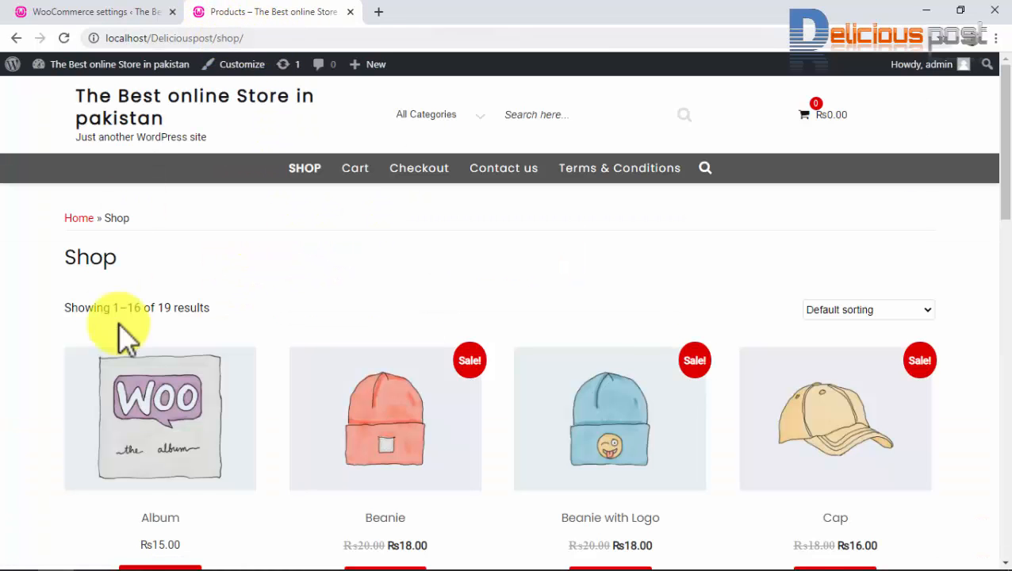
scroll(395, 372, down, 2)
scroll(388, 364, up, 3)
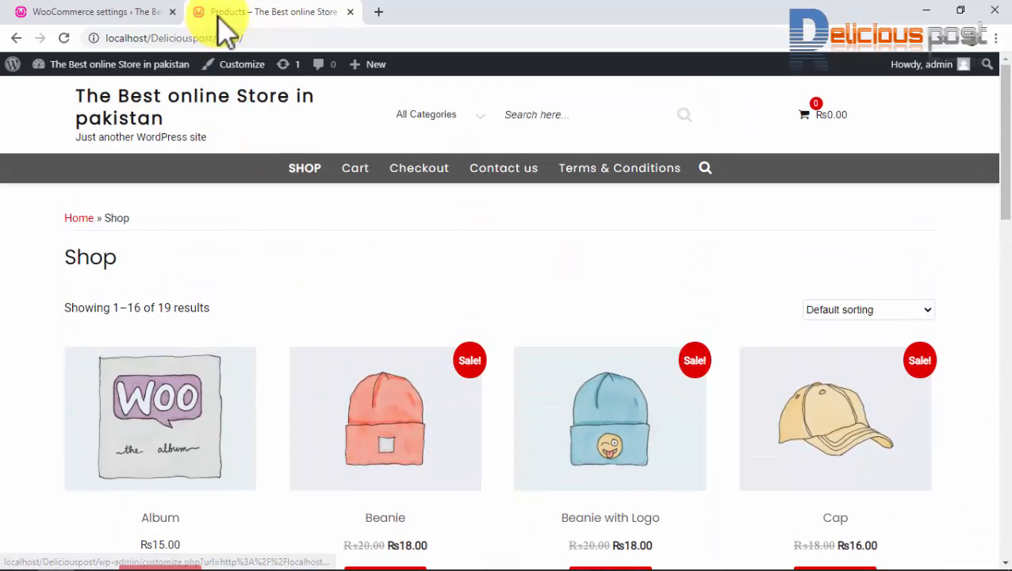
click(127, 13)
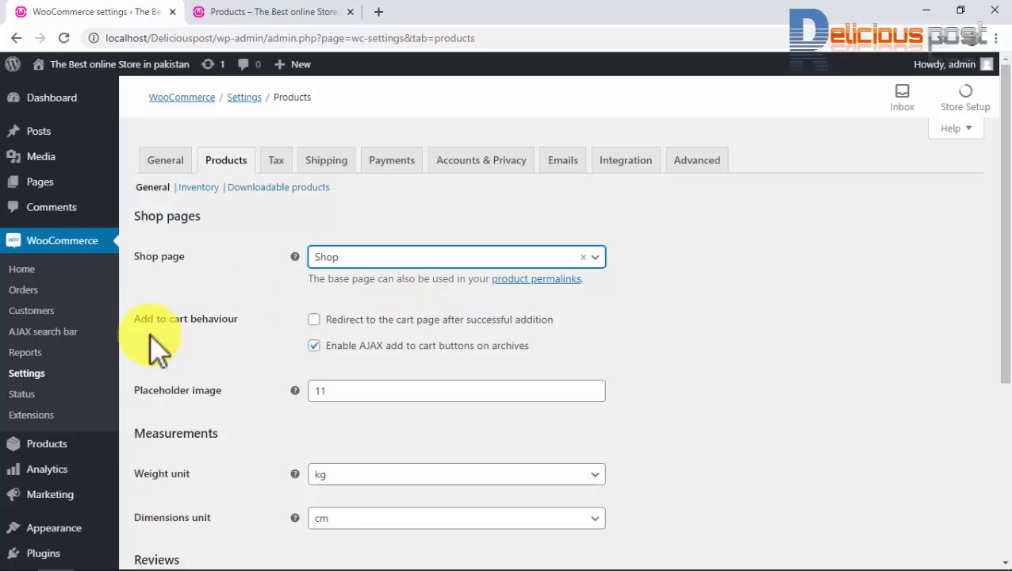
Select kg as the weight unit in the product measurements.
scroll(166, 294, down, 1)
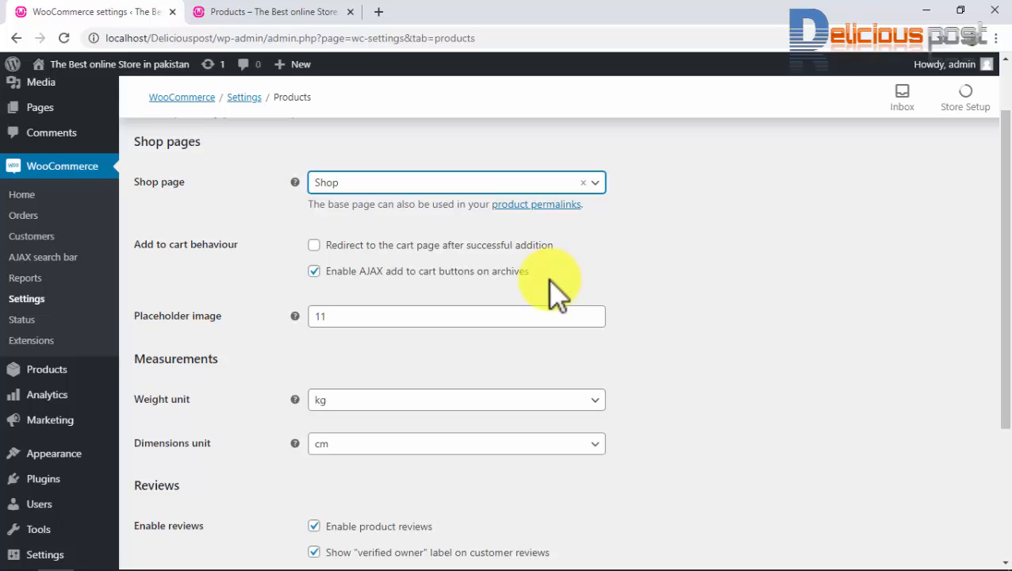
scroll(289, 298, down, 1)
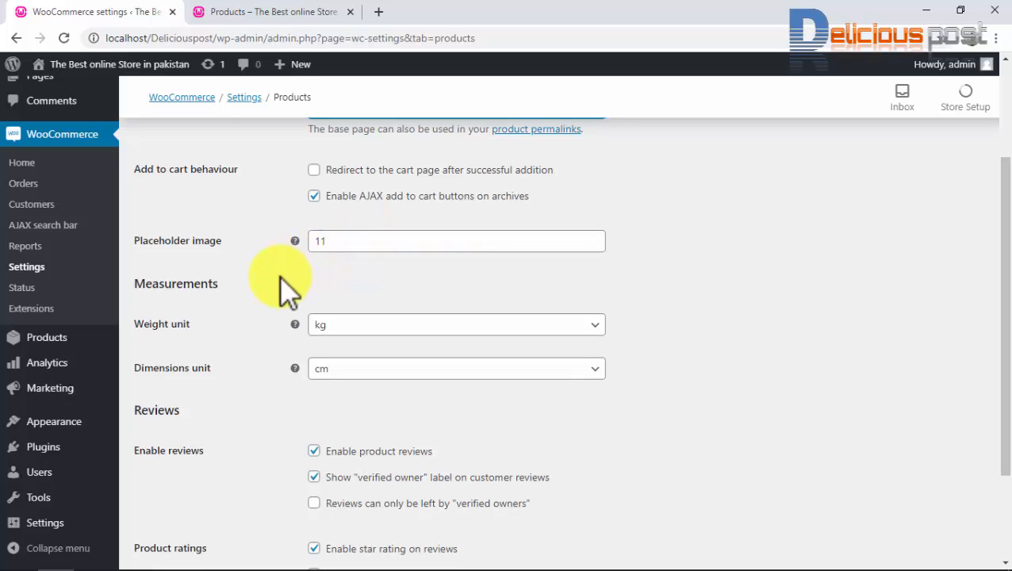
scroll(261, 279, down, 2)
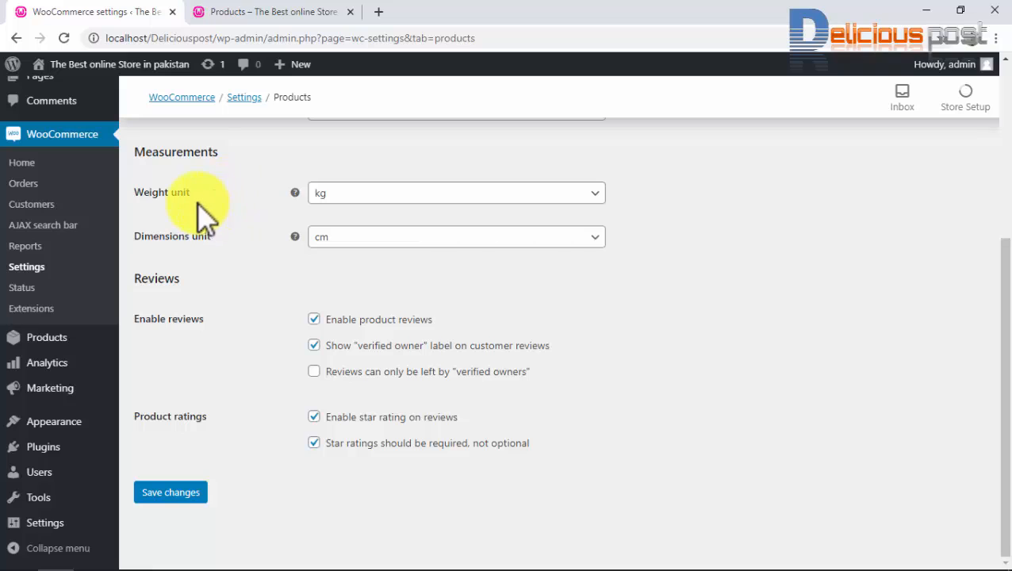
click(375, 196)
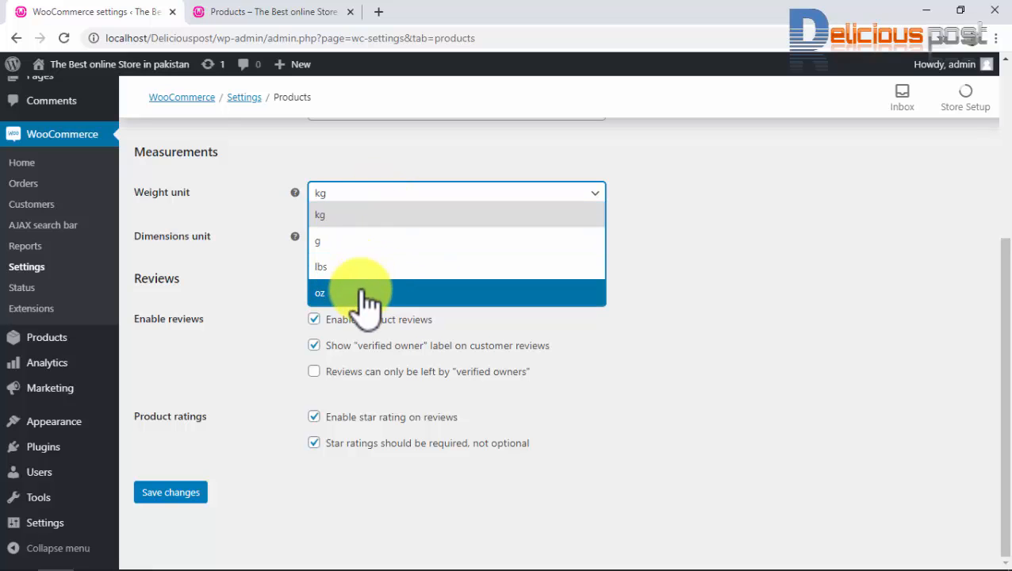
click(365, 215)
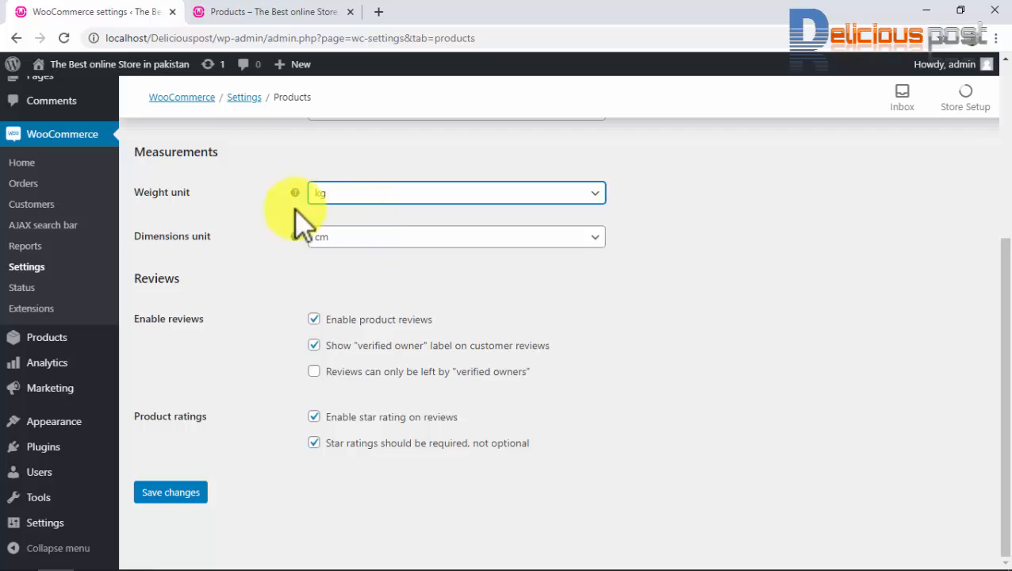
Select cm as the dimensions unit in the product measurements.
click(493, 247)
click(493, 247)
click(492, 247)
click(493, 247)
click(492, 247)
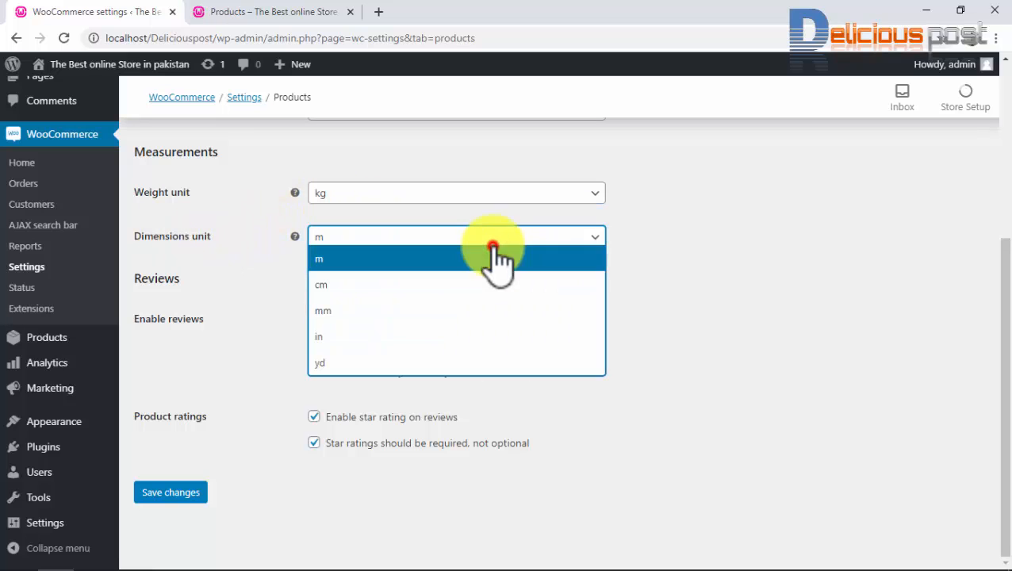
click(492, 247)
click(493, 246)
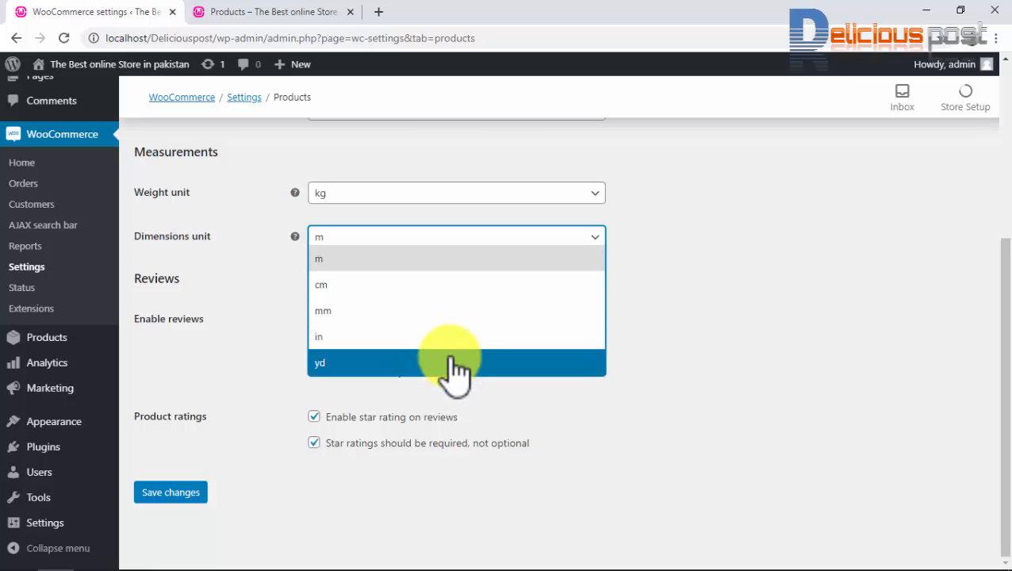
click(448, 284)
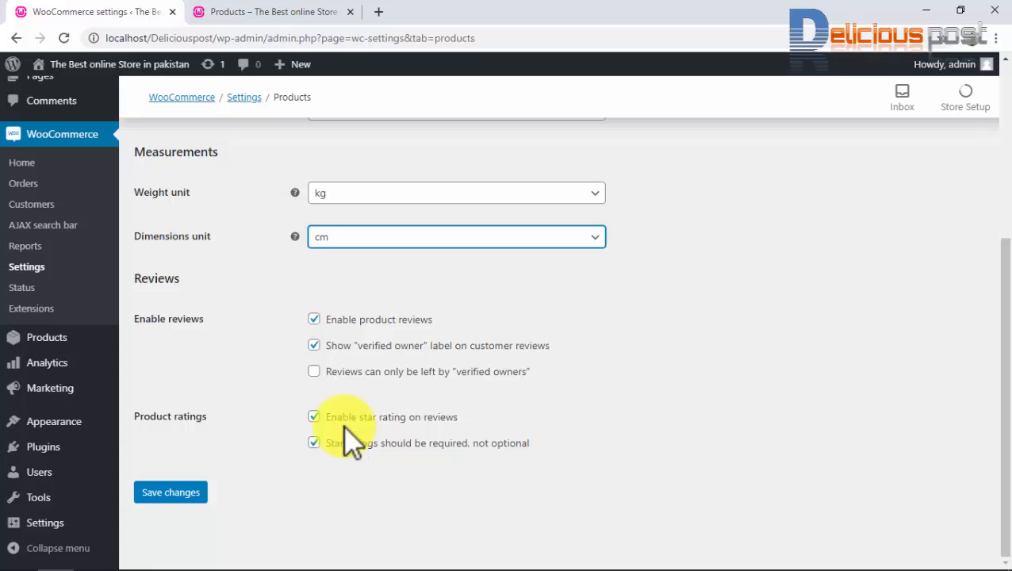
Open the Album product from the storefront's Shop page and look over its product page.
click(256, 13)
scroll(468, 418, down, 3)
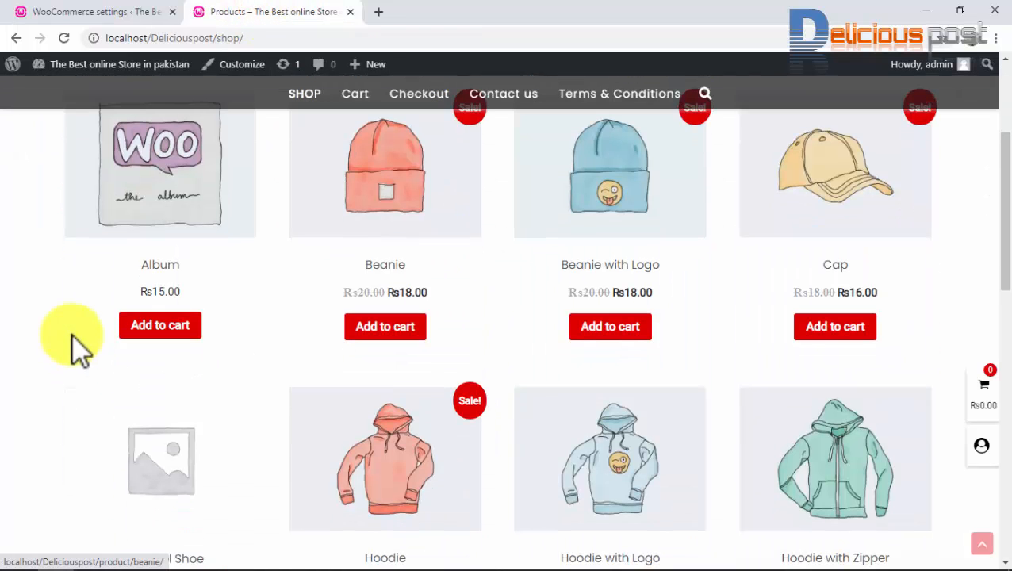
click(185, 208)
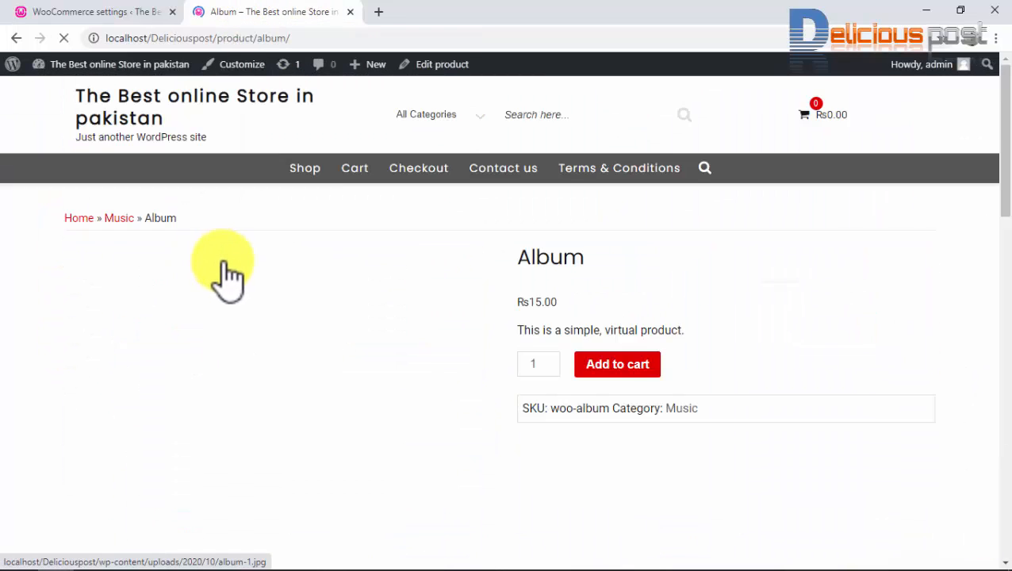
scroll(254, 302, down, 4)
scroll(301, 325, up, 1)
scroll(555, 365, down, 1)
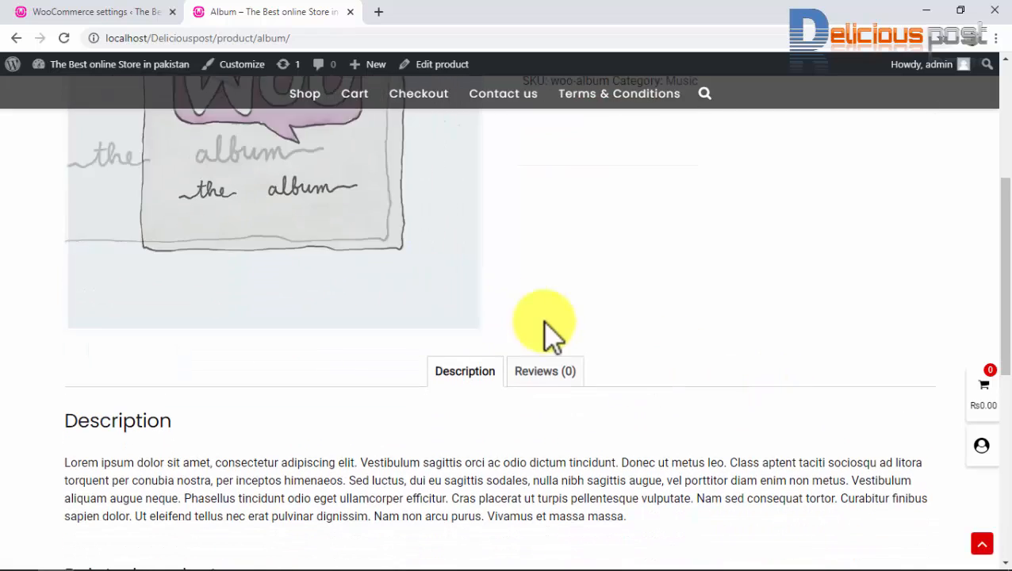
scroll(397, 341, down, 4)
scroll(242, 361, down, 3)
scroll(230, 349, up, 2)
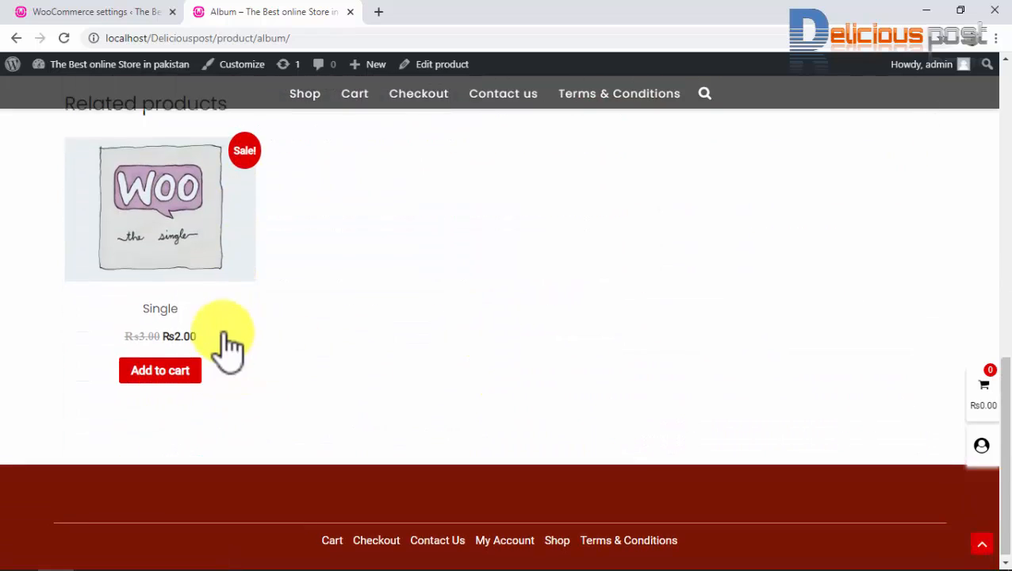
scroll(398, 349, up, 5)
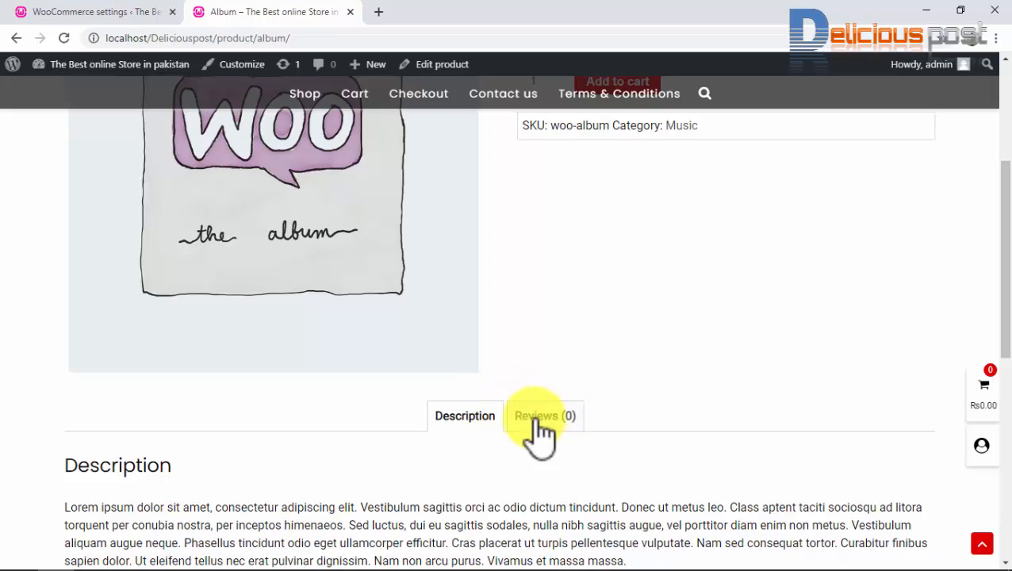
Open the Album product's reviews and examine the star rating and review fields of the review form.
click(538, 420)
scroll(171, 299, down, 5)
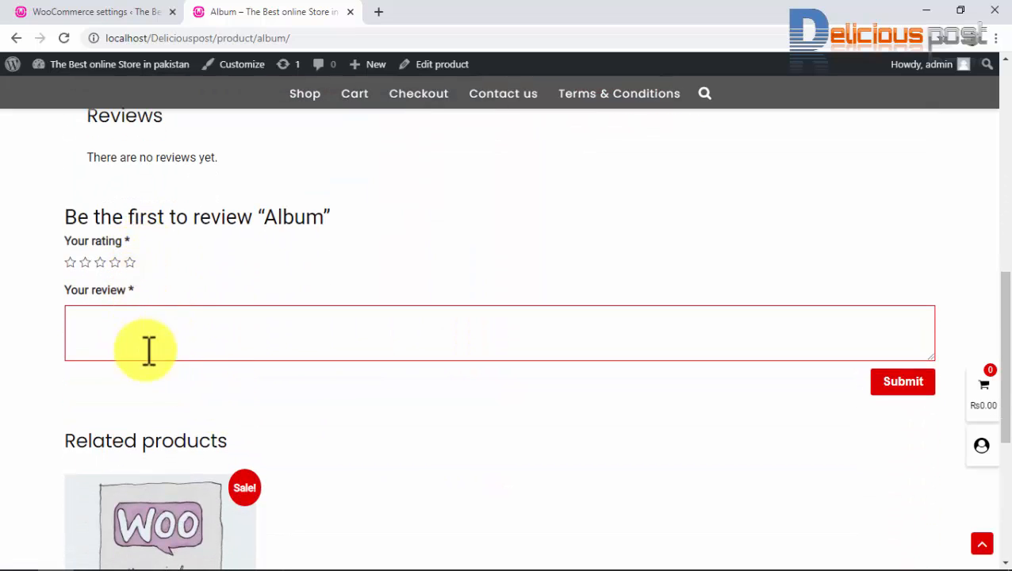
click(129, 263)
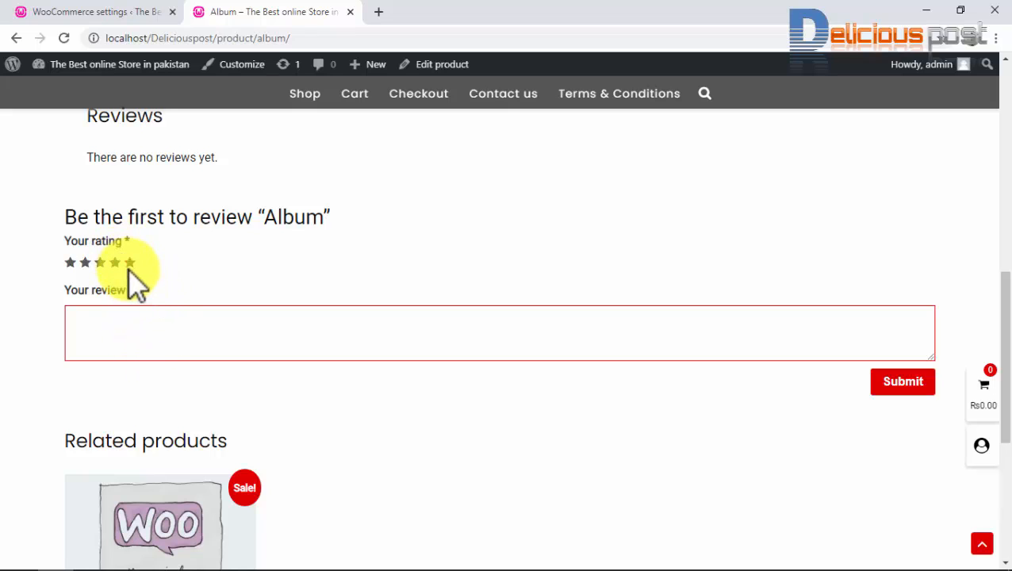
drag(69, 241, 142, 248)
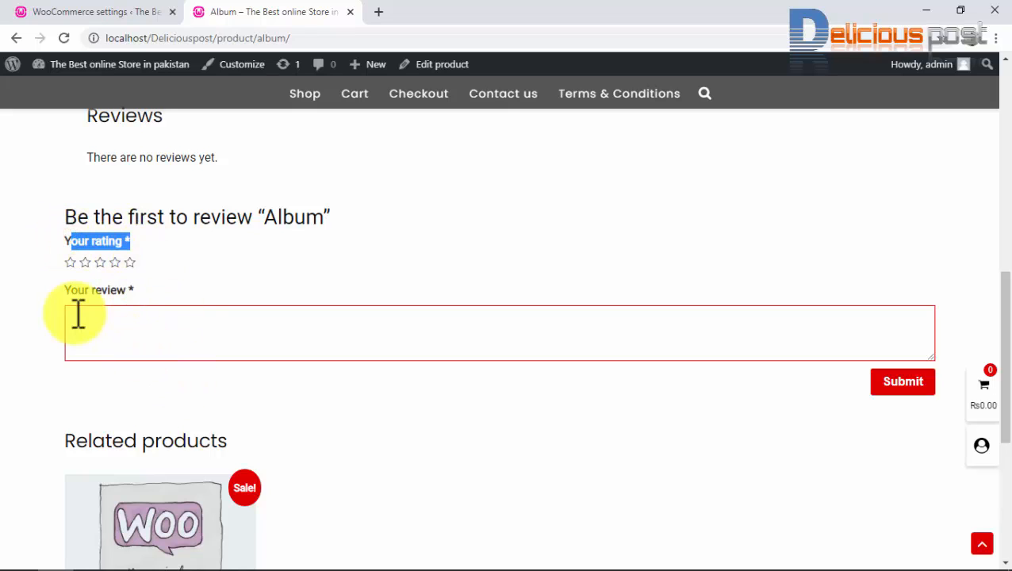
Compare the review and star rating settings in WooCommerce with the rating field on the Album review form.
click(99, 9)
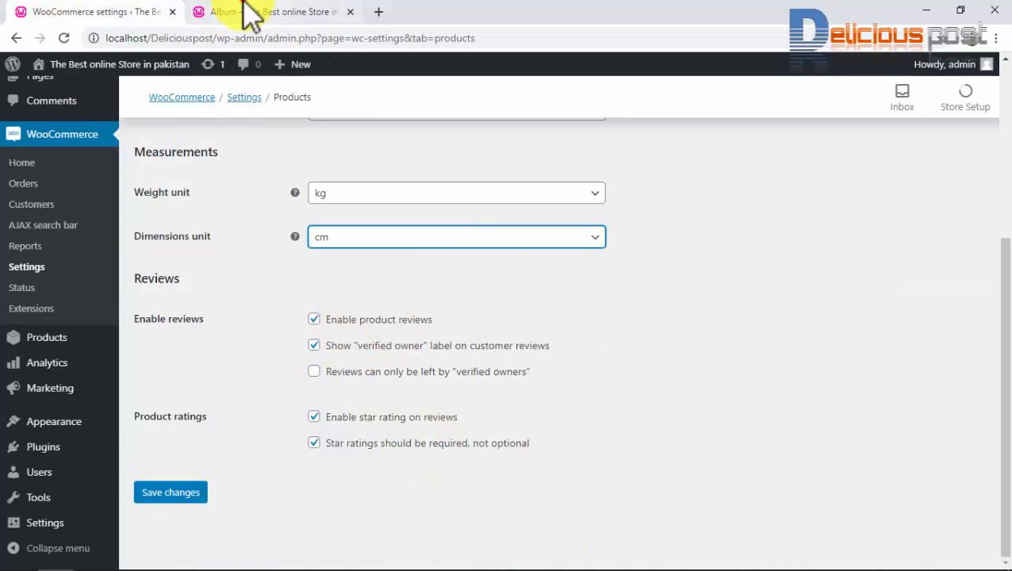
click(289, 10)
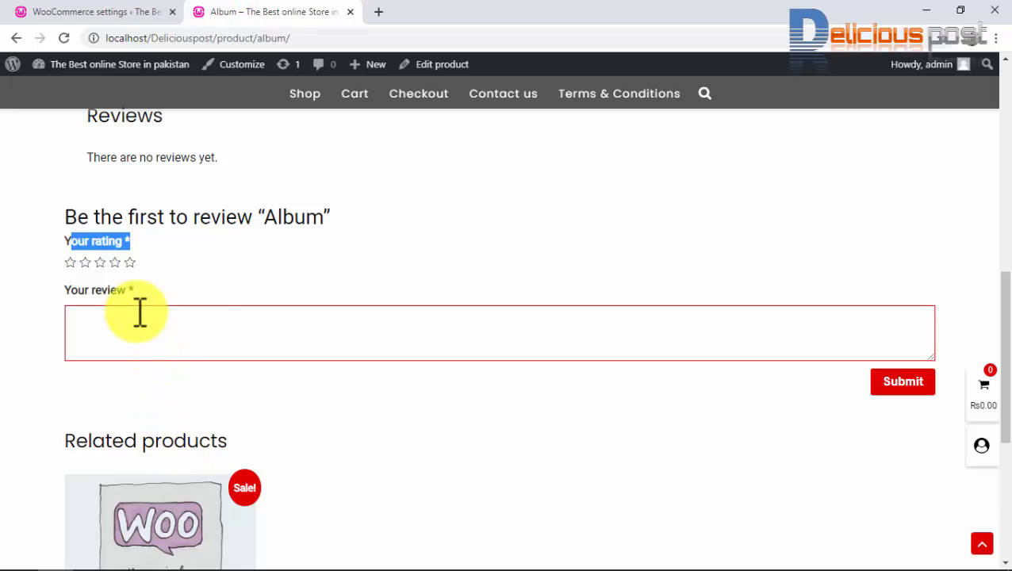
click(127, 12)
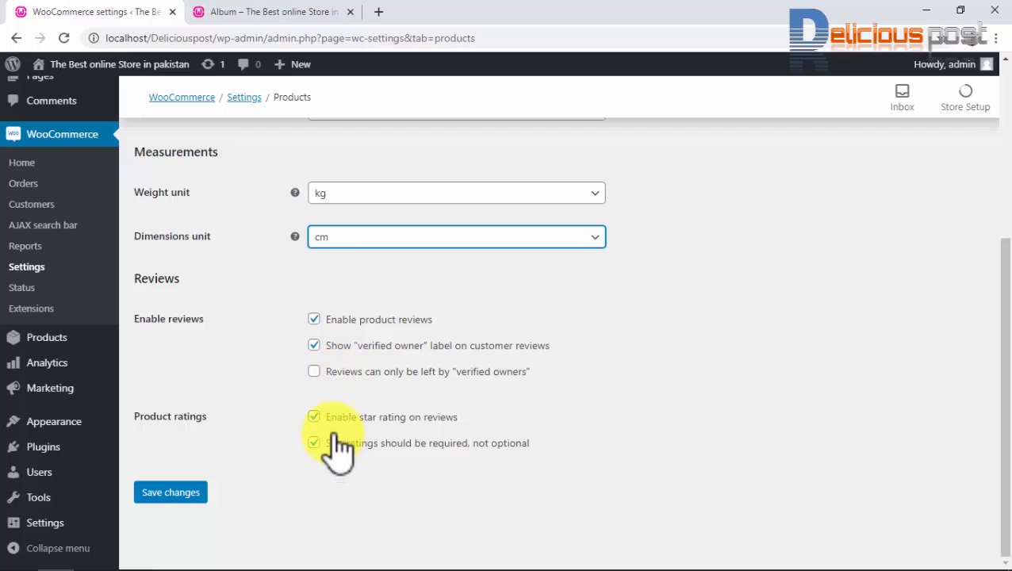
click(267, 11)
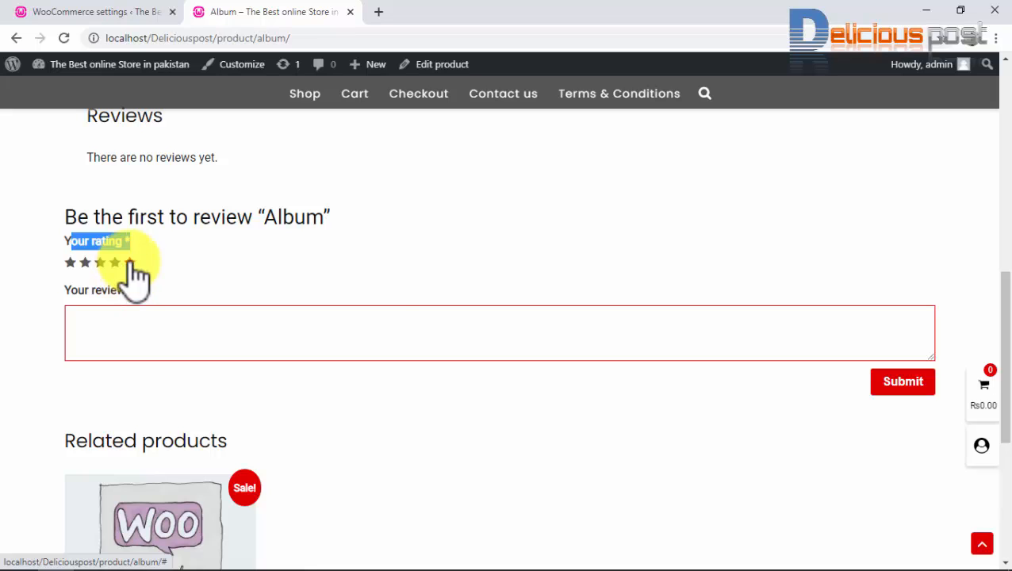
click(153, 10)
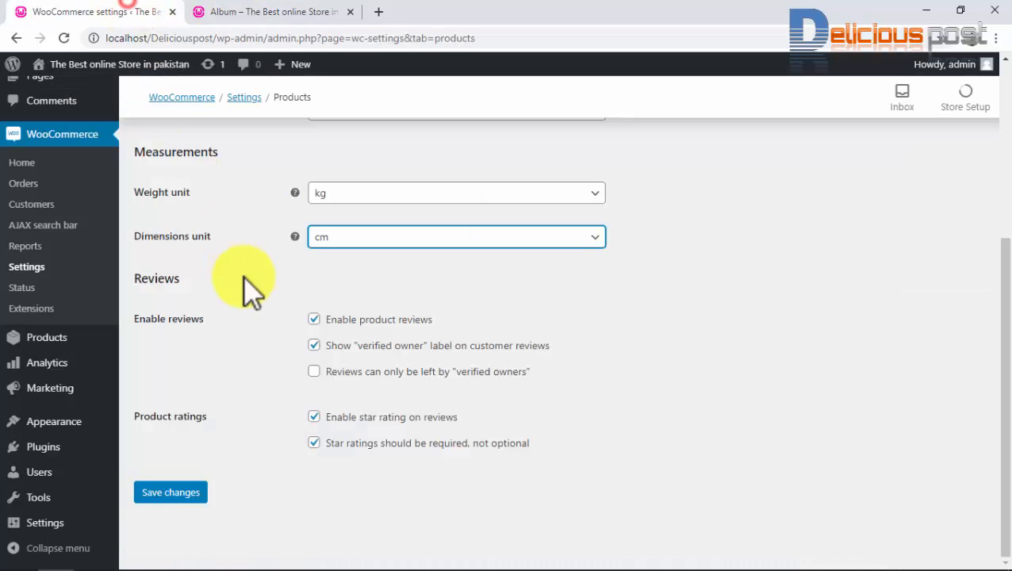
Save the changes to the general Products settings.
click(189, 492)
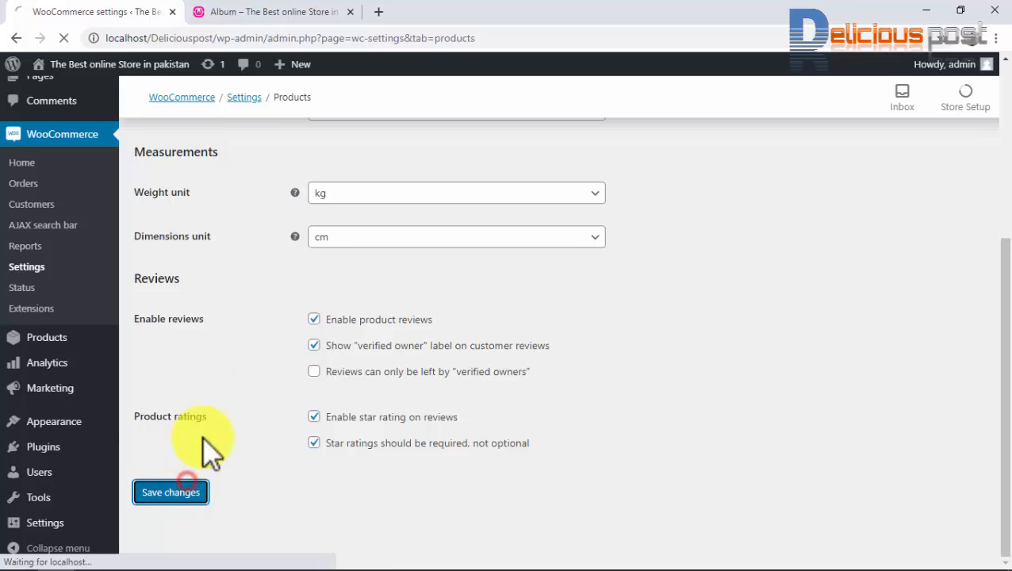
scroll(229, 389, up, 4)
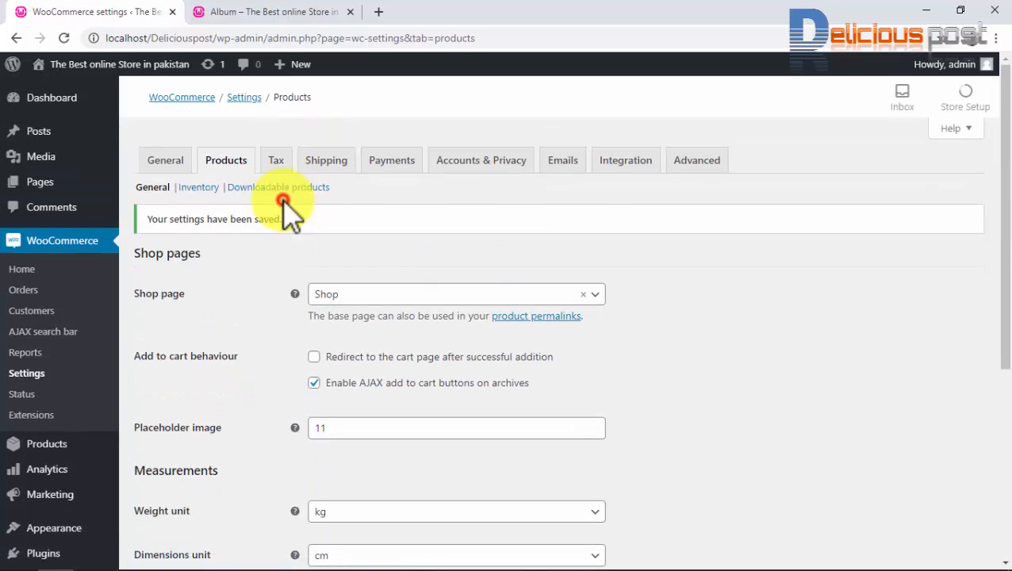
In the Tax options, choose to enter prices inclusive of tax and save the changes.
click(284, 159)
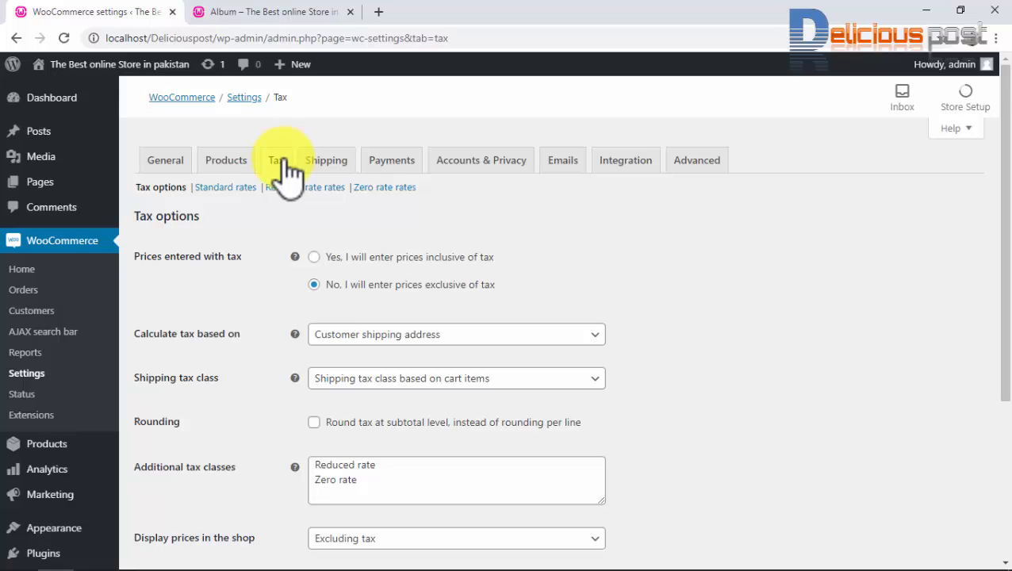
click(381, 260)
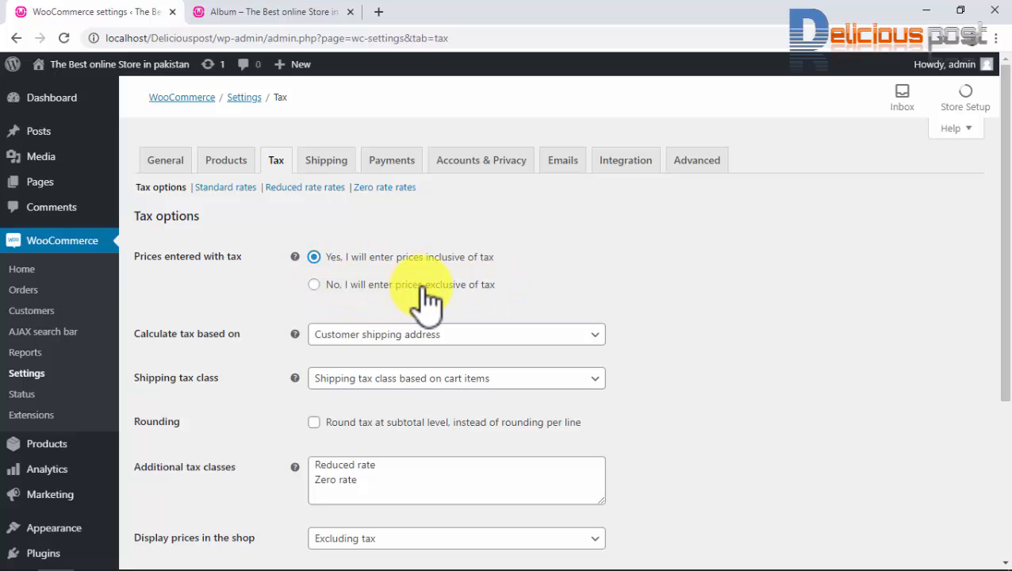
click(463, 284)
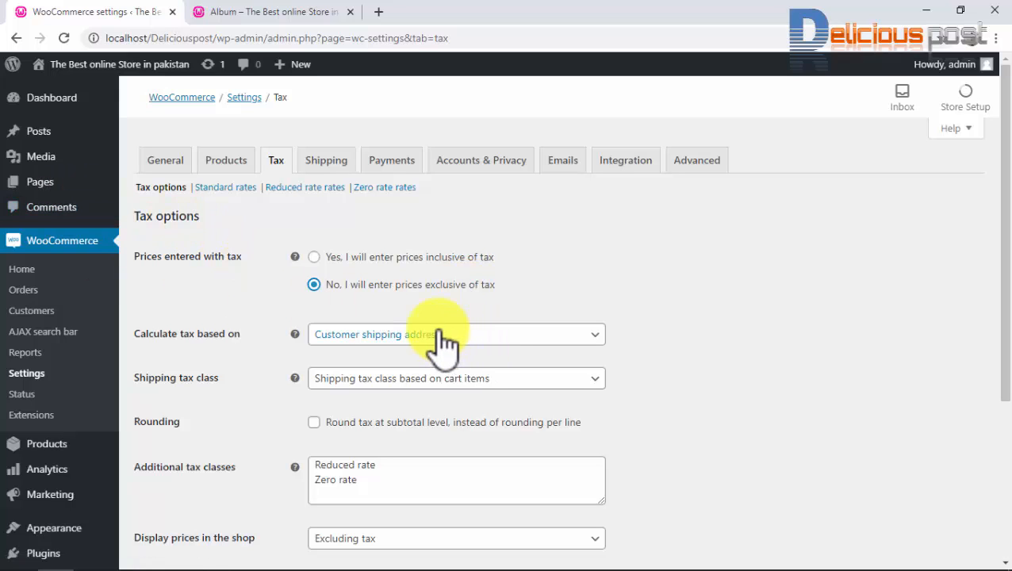
click(381, 259)
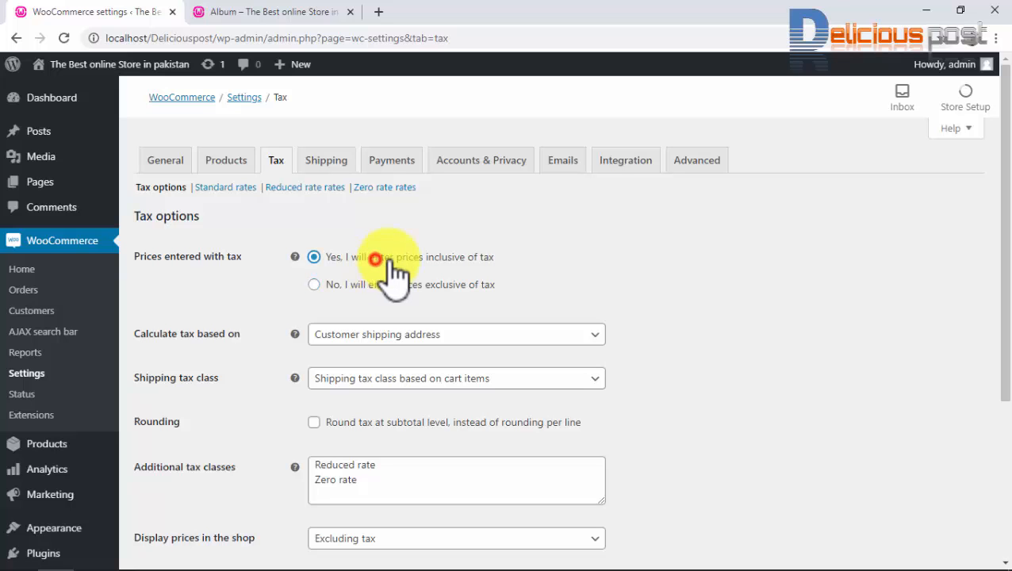
scroll(181, 242, down, 1)
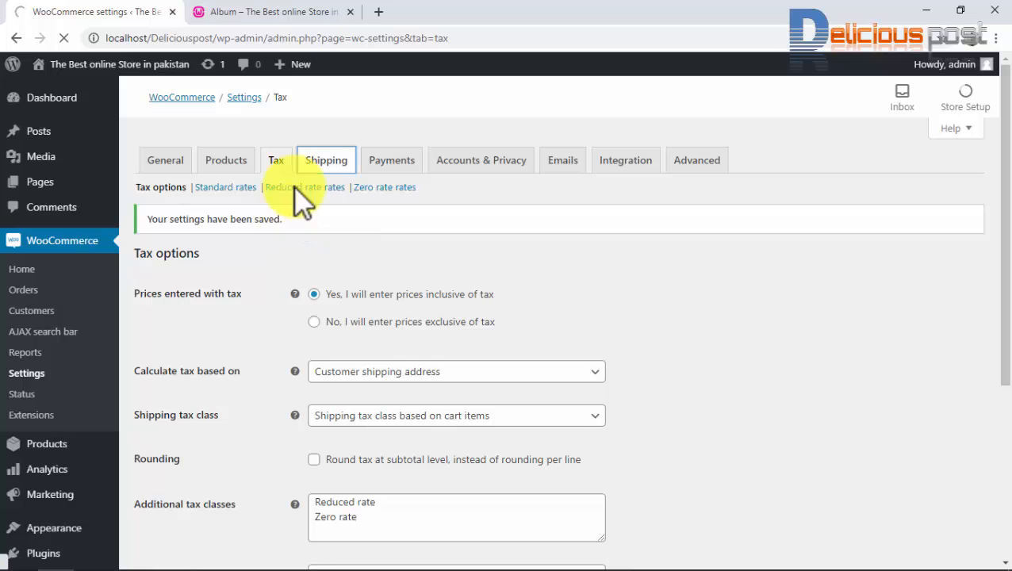
Open the Pakistan zone in the Shipping settings and review its name, regions and shipping methods.
click(333, 167)
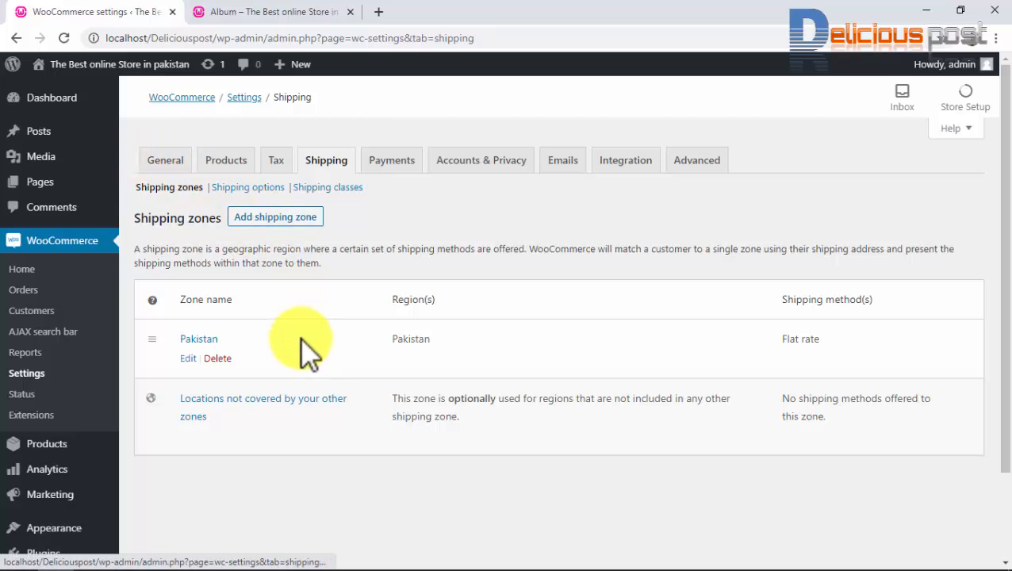
click(205, 340)
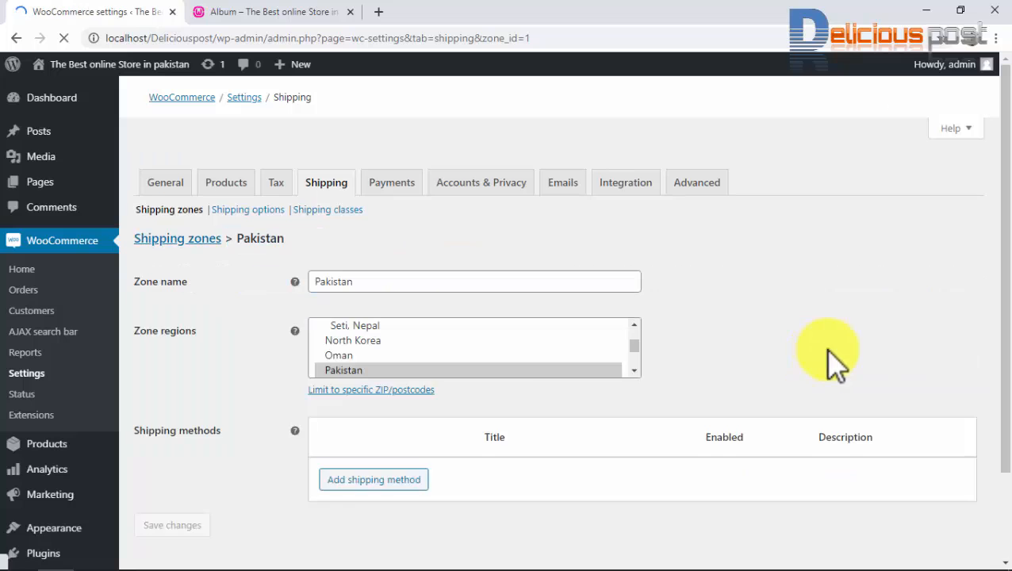
scroll(385, 331, down, 2)
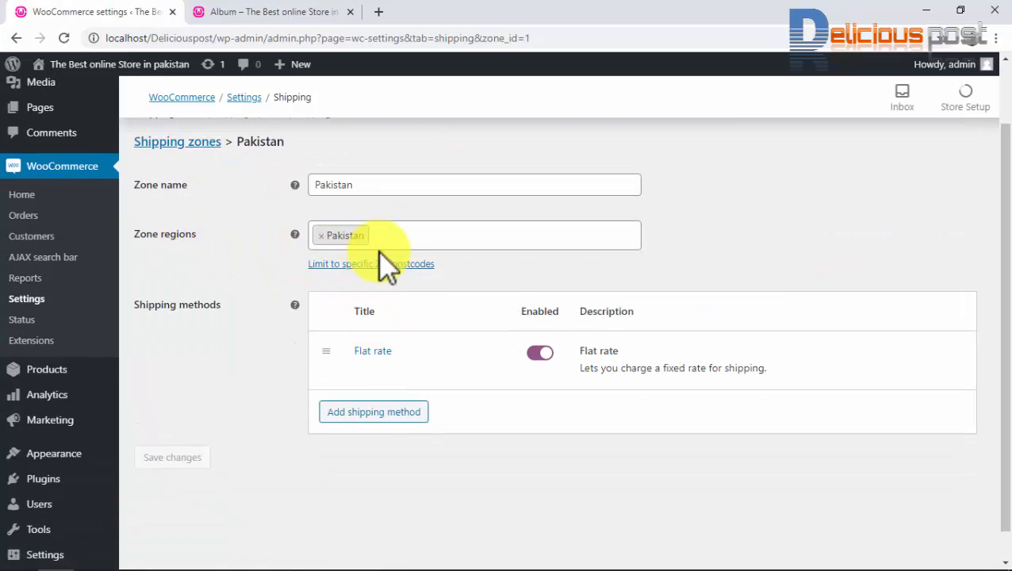
scroll(553, 417, down, 1)
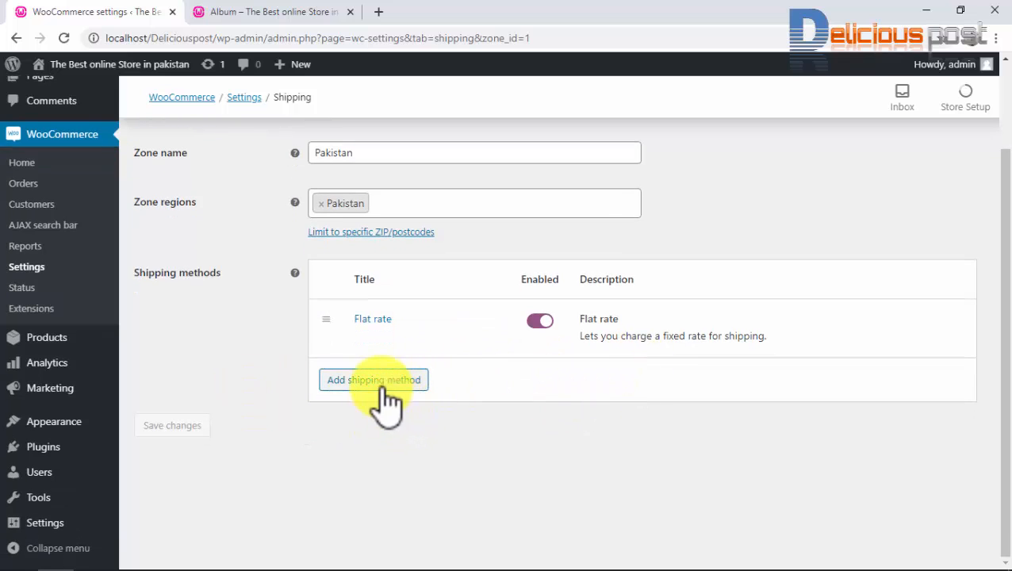
scroll(603, 317, up, 3)
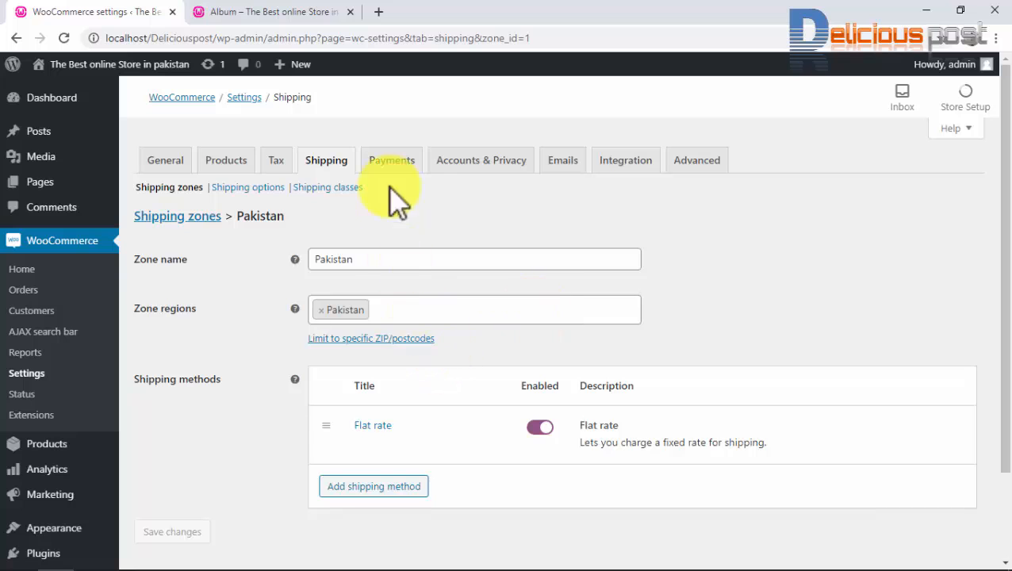
Review the available payment methods and which of them are enabled in the Payments settings.
click(397, 162)
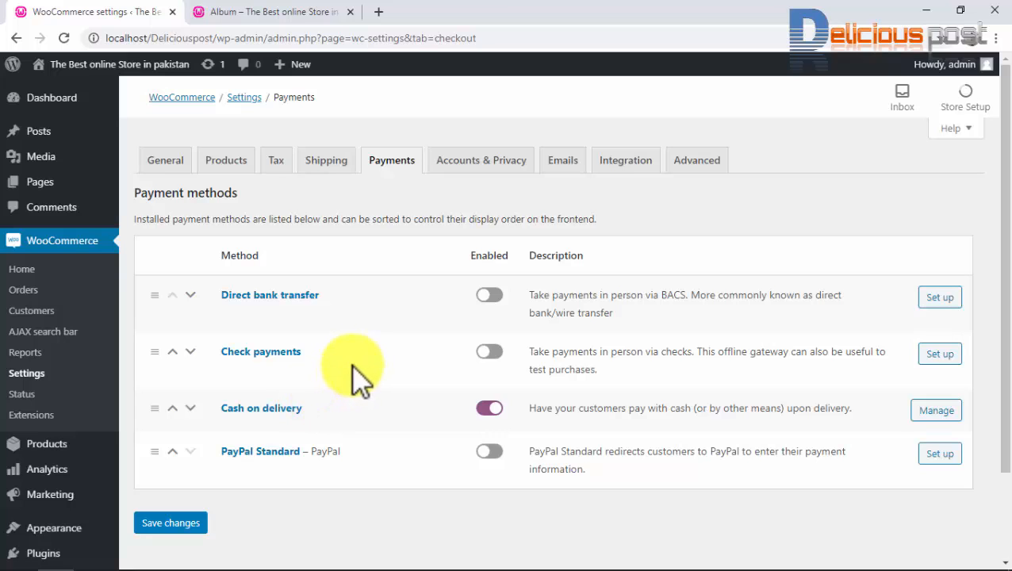
scroll(358, 380, down, 1)
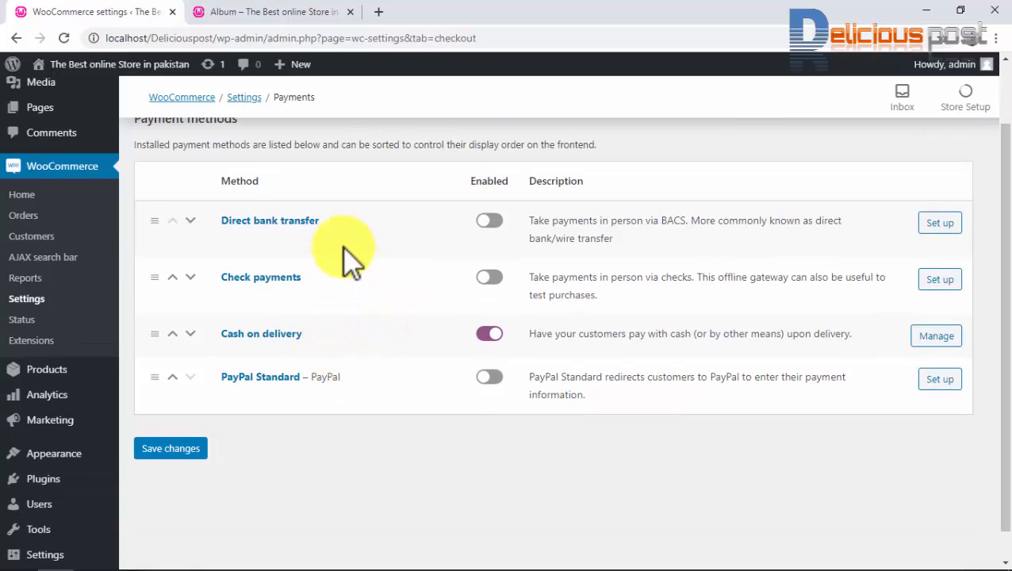
scroll(367, 319, up, 1)
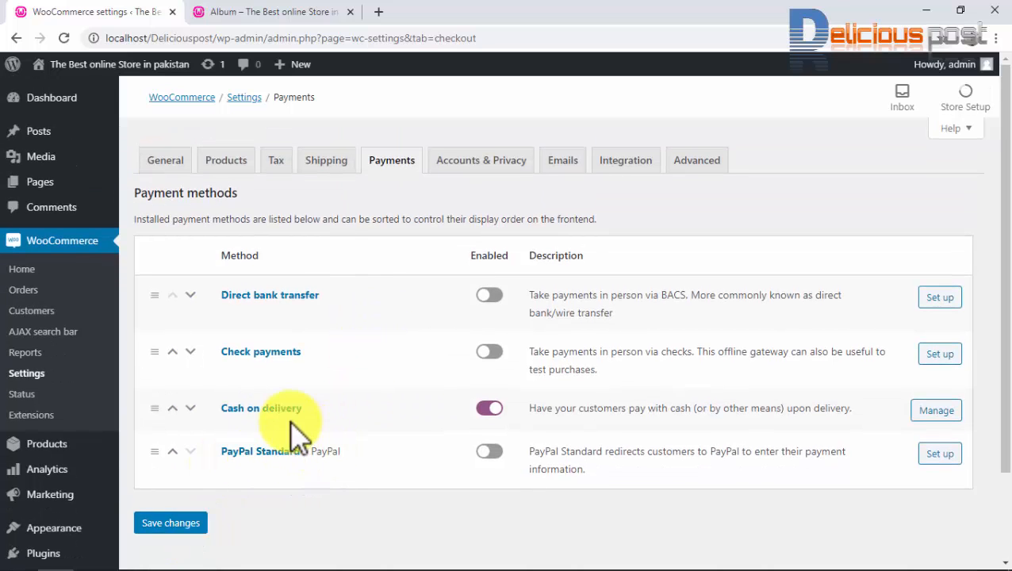
In the Accounts & Privacy settings, allow customers to log into an existing account during checkout.
click(480, 160)
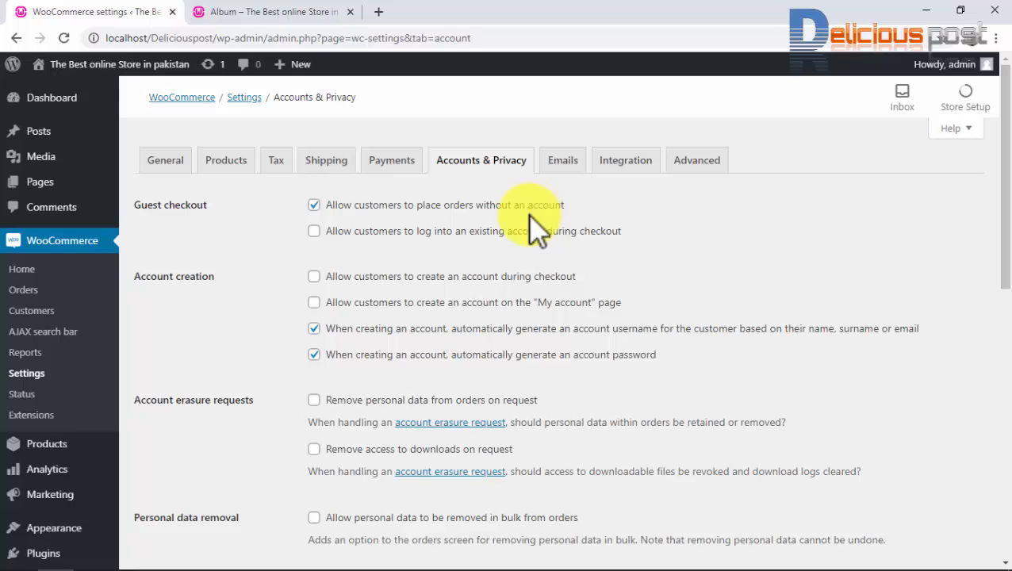
click(487, 230)
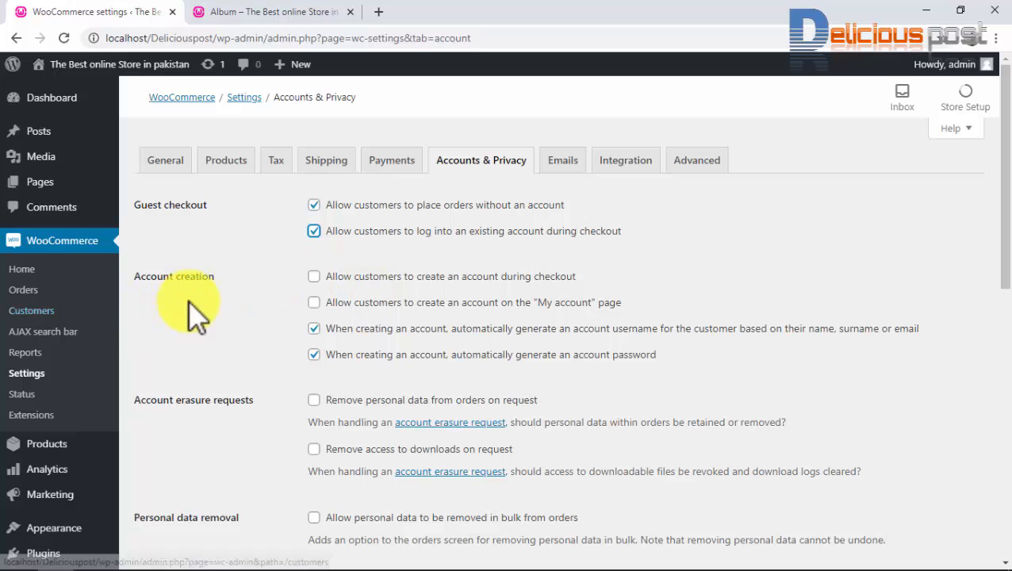
scroll(162, 230, down, 1)
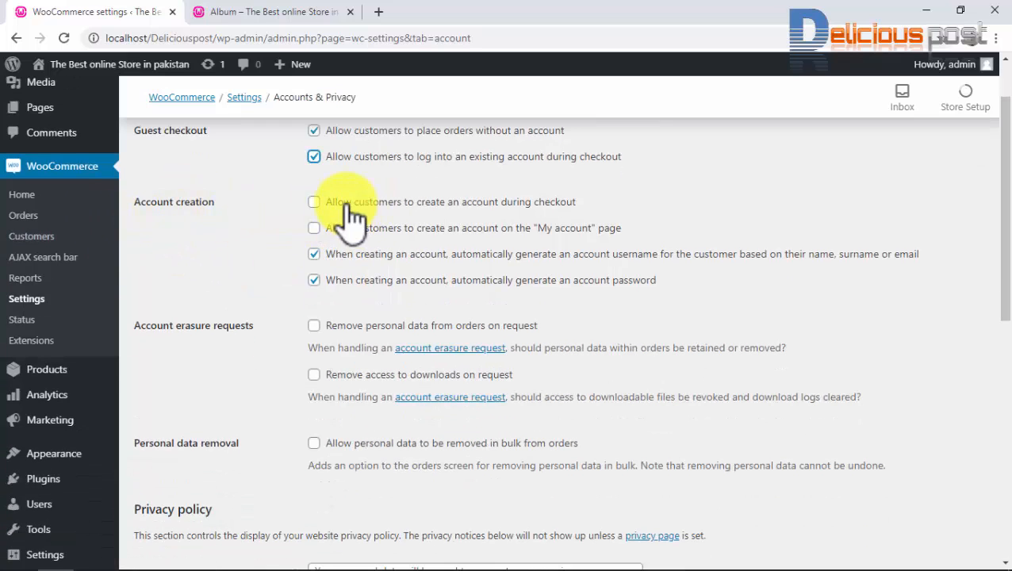
click(289, 11)
scroll(240, 224, up, 1)
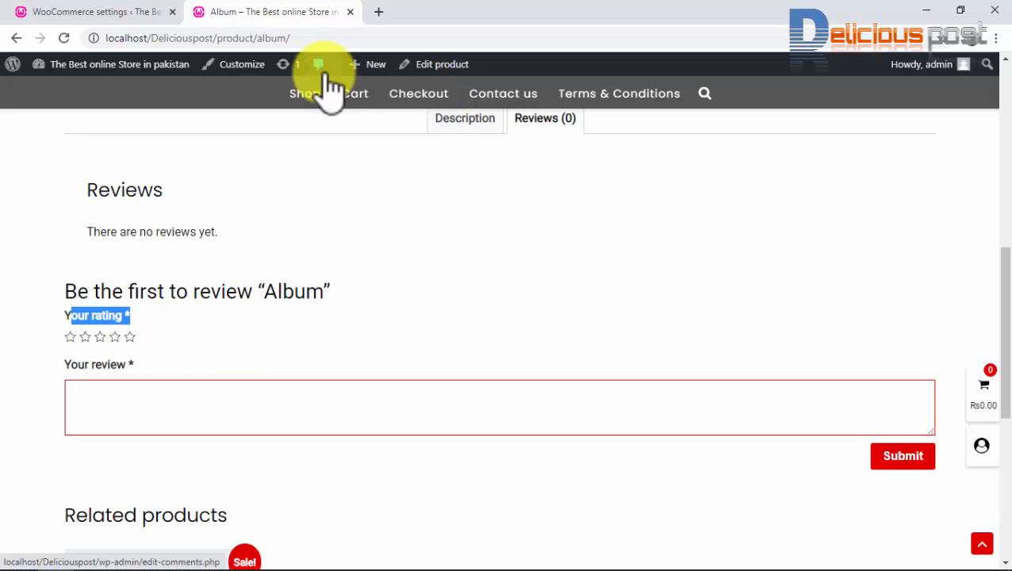
click(101, 11)
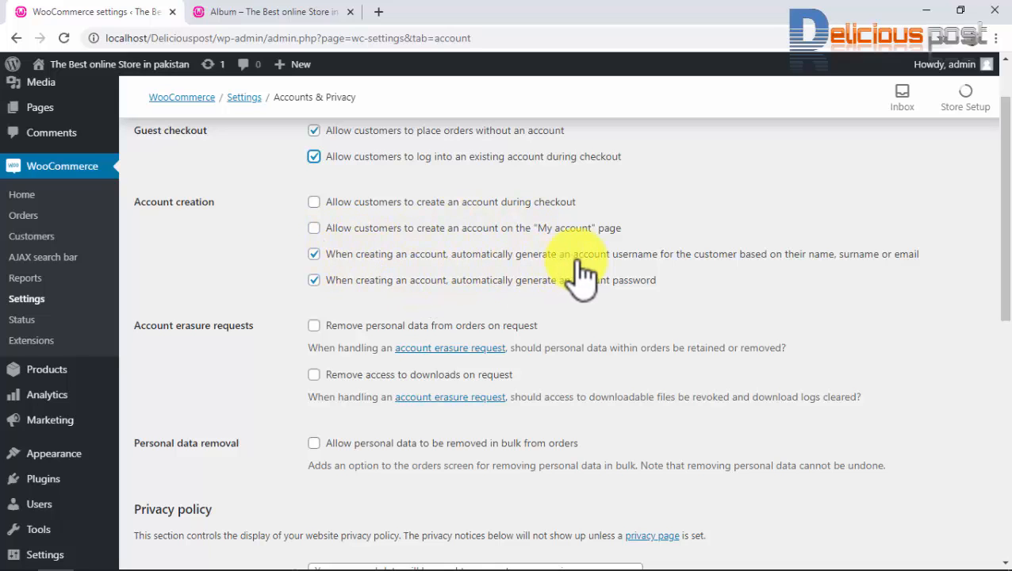
Allow account creation during checkout and on the "My account" page, and turn off automatic generation of usernames and passwords.
click(315, 253)
click(315, 202)
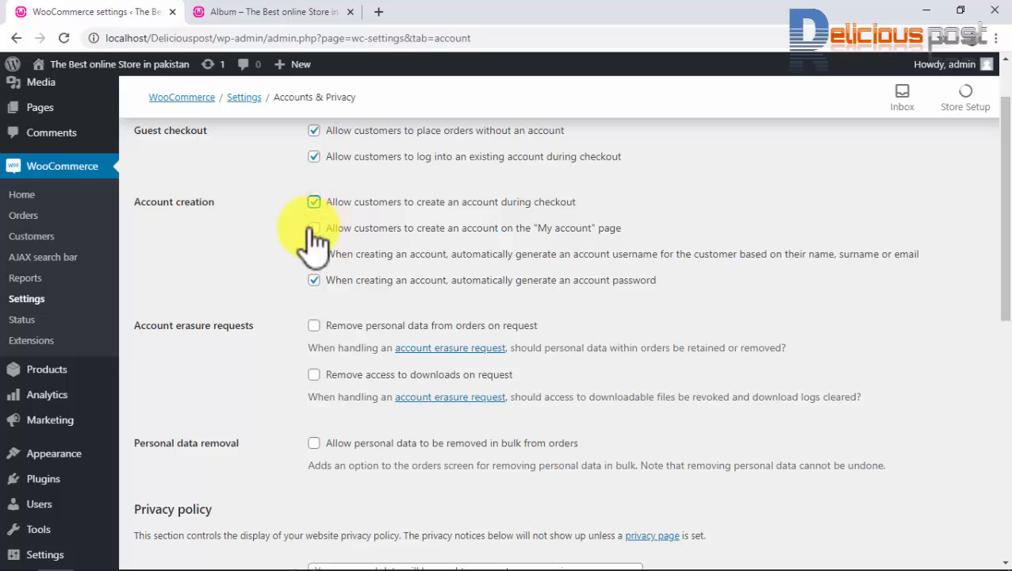
click(335, 230)
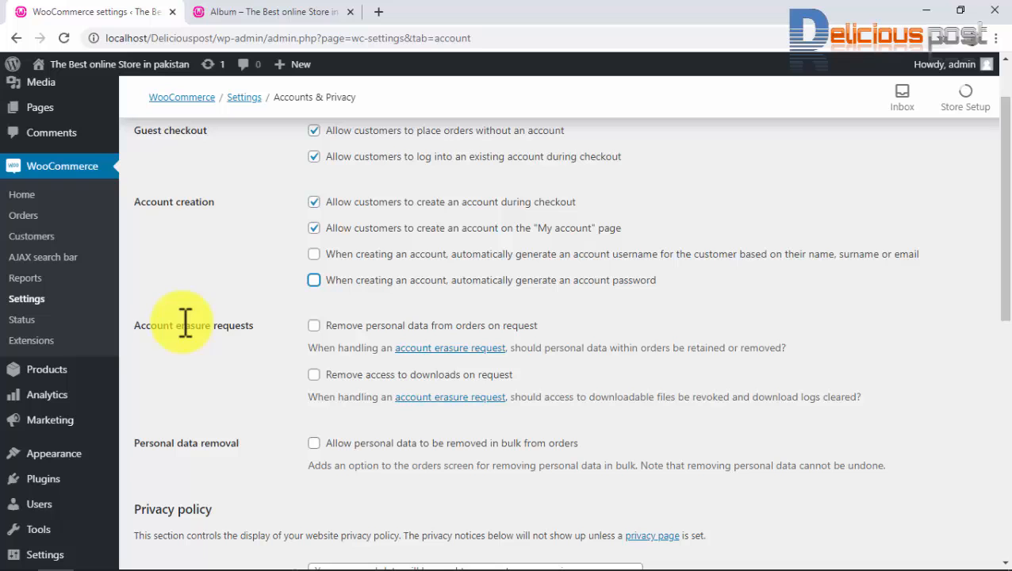
Review the account erasure, privacy policy and personal data retention options, and save the Accounts & Privacy settings.
scroll(238, 321, down, 1)
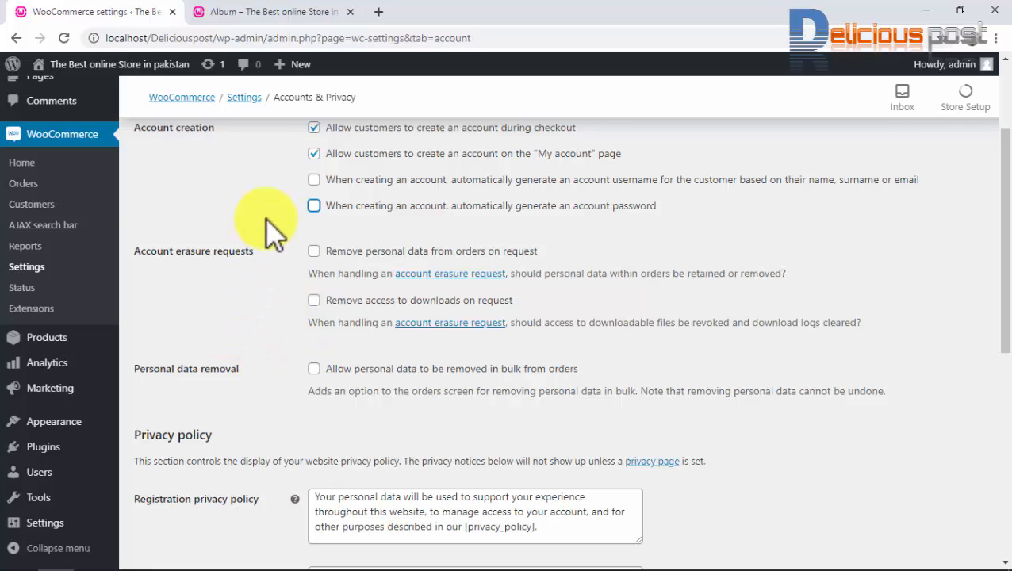
scroll(290, 334, down, 1)
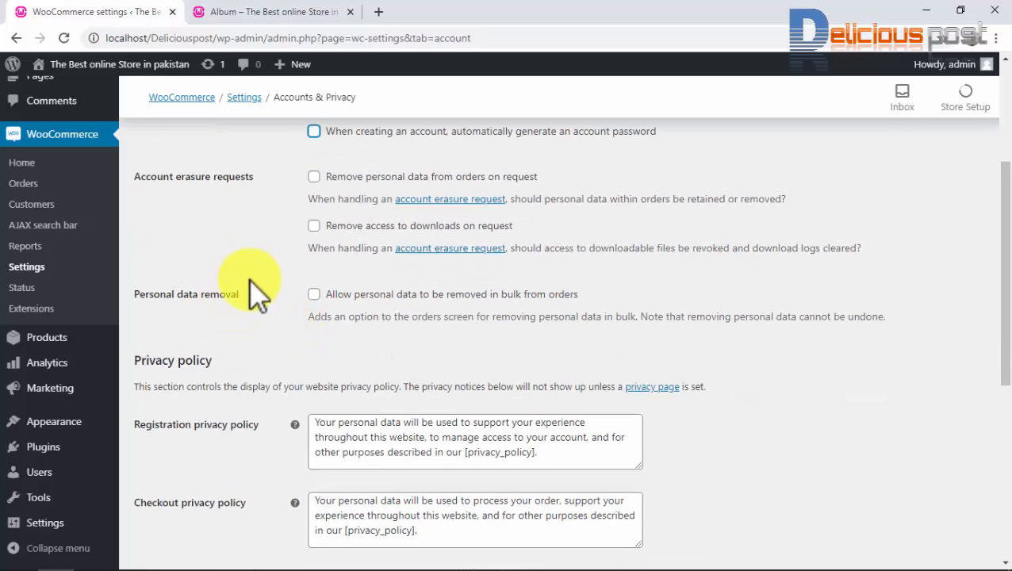
scroll(264, 321, down, 2)
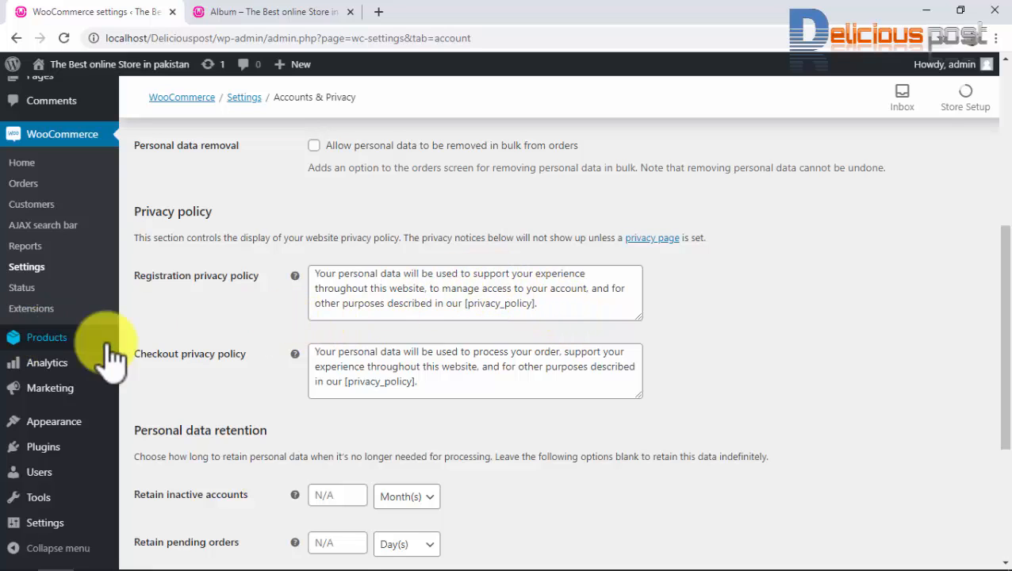
scroll(363, 394, down, 1)
scroll(363, 394, down, 2)
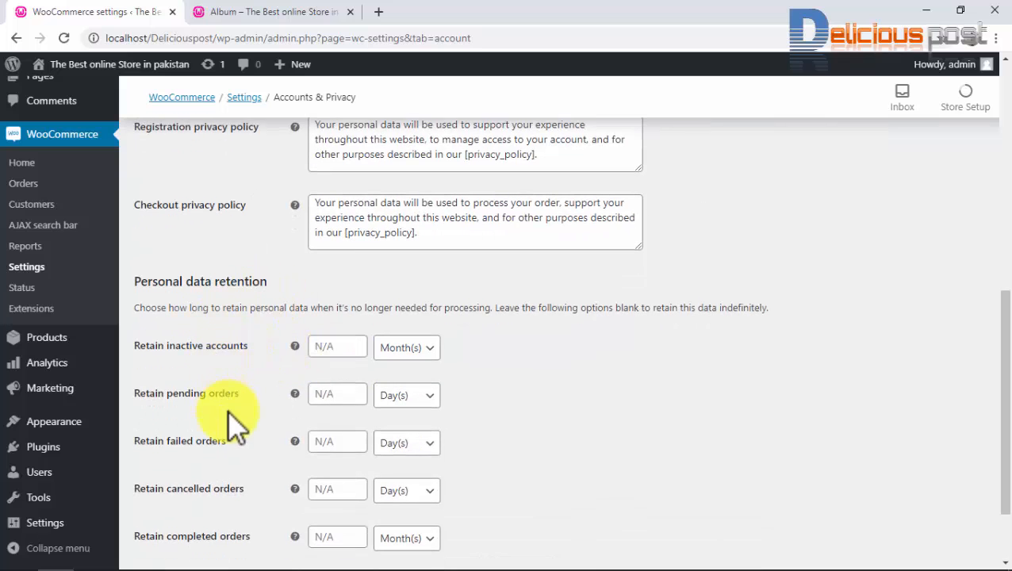
scroll(230, 412, down, 1)
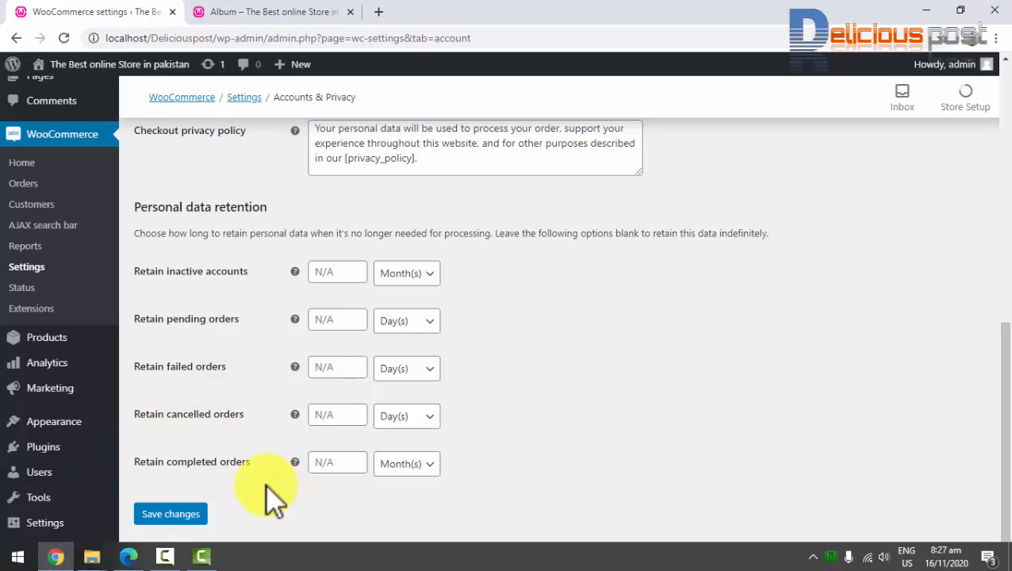
scroll(276, 468, down, 1)
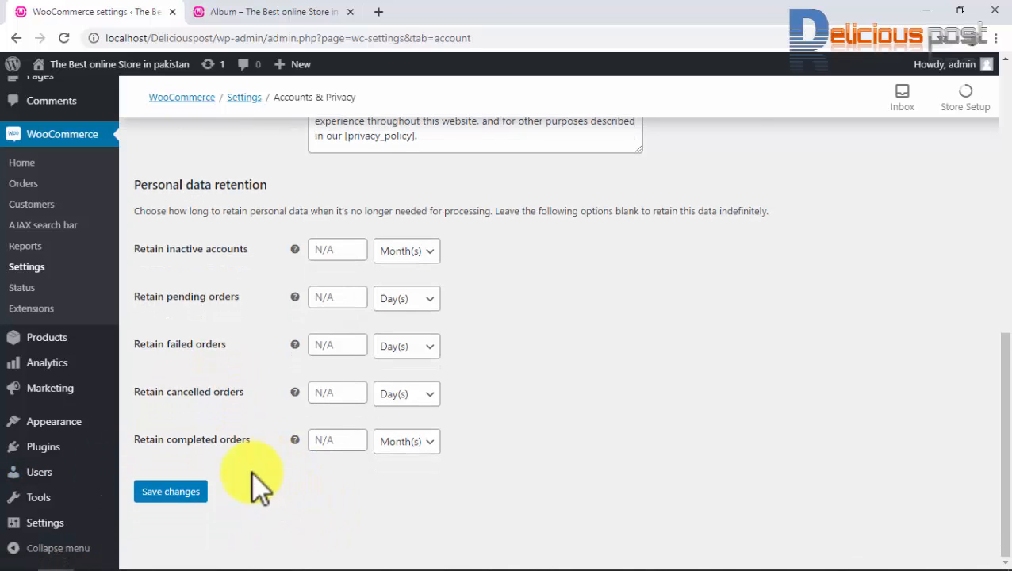
click(198, 496)
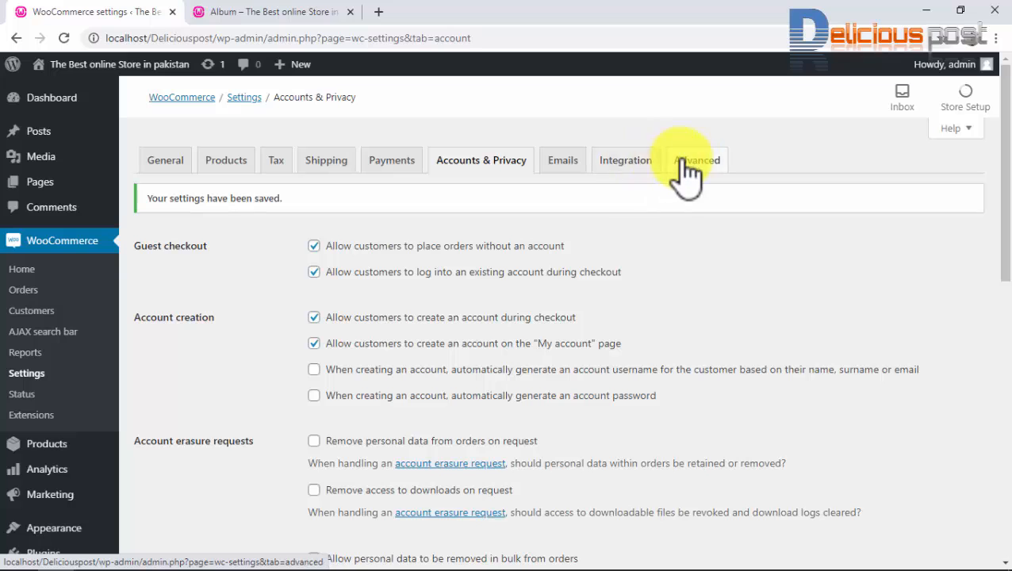
Examine the email notifications, sender options and email template settings in the Emails settings.
click(565, 164)
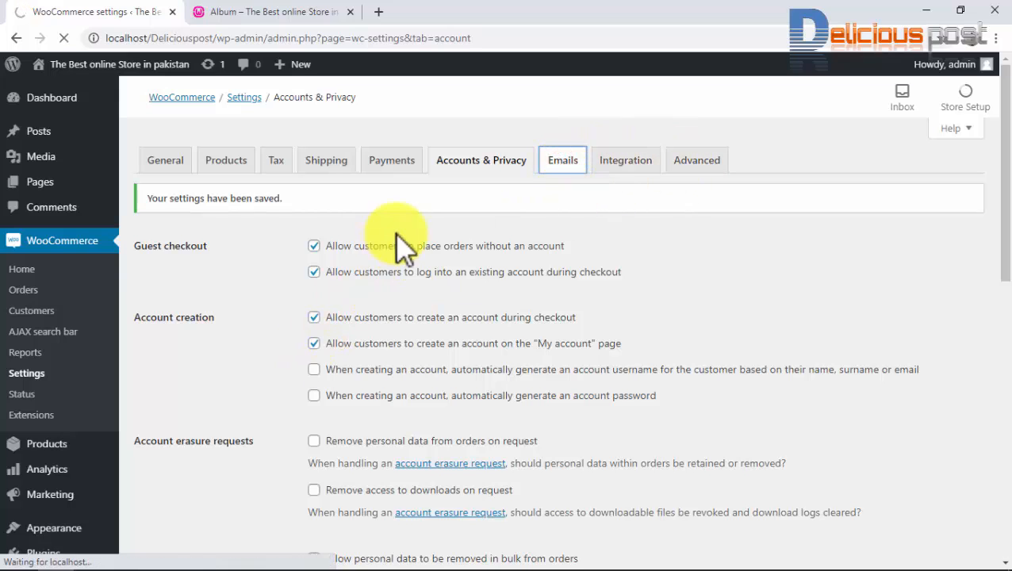
scroll(254, 361, down, 1)
scroll(243, 341, down, 2)
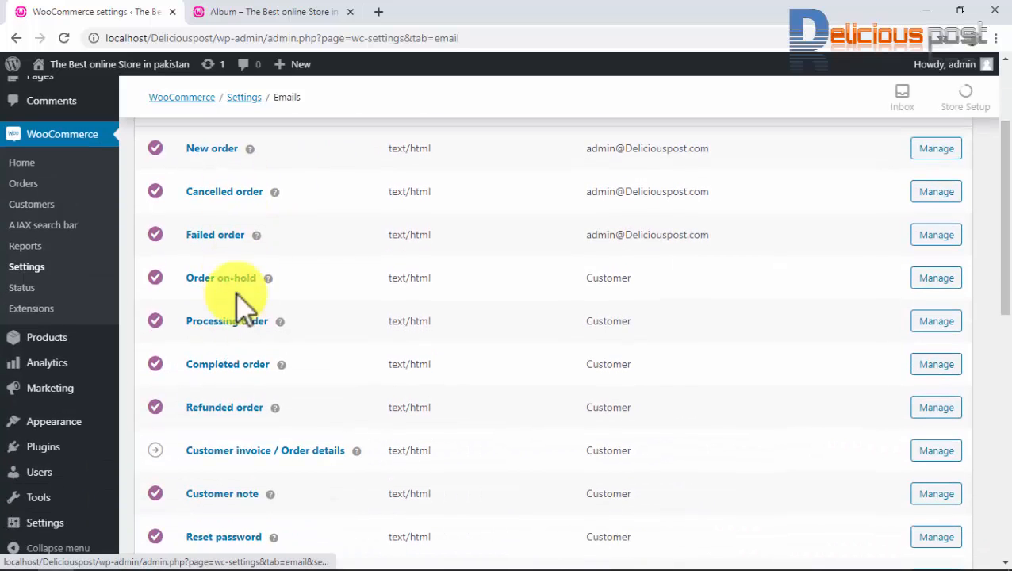
scroll(262, 286, down, 2)
scroll(262, 392, down, 4)
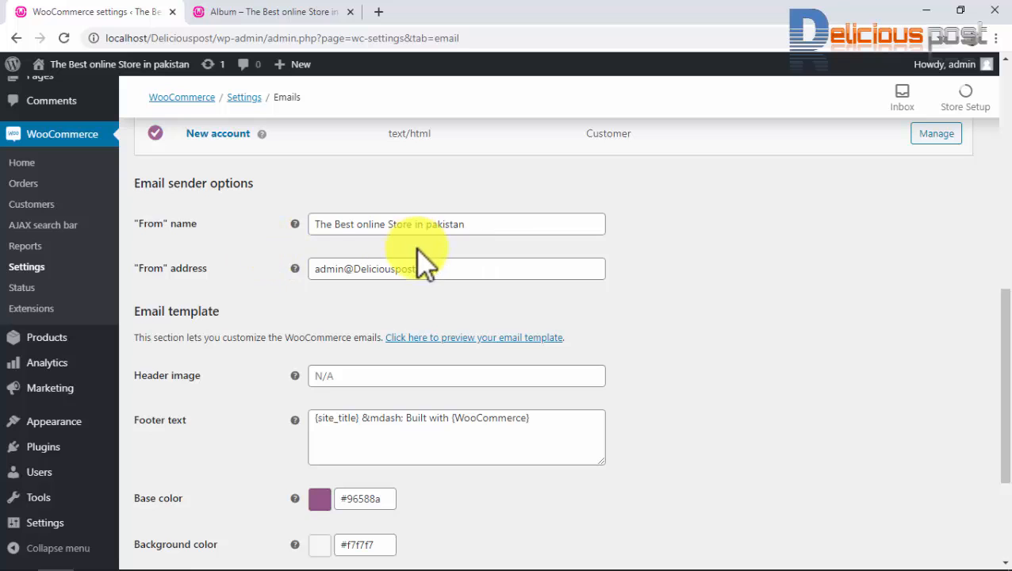
scroll(397, 273, down, 3)
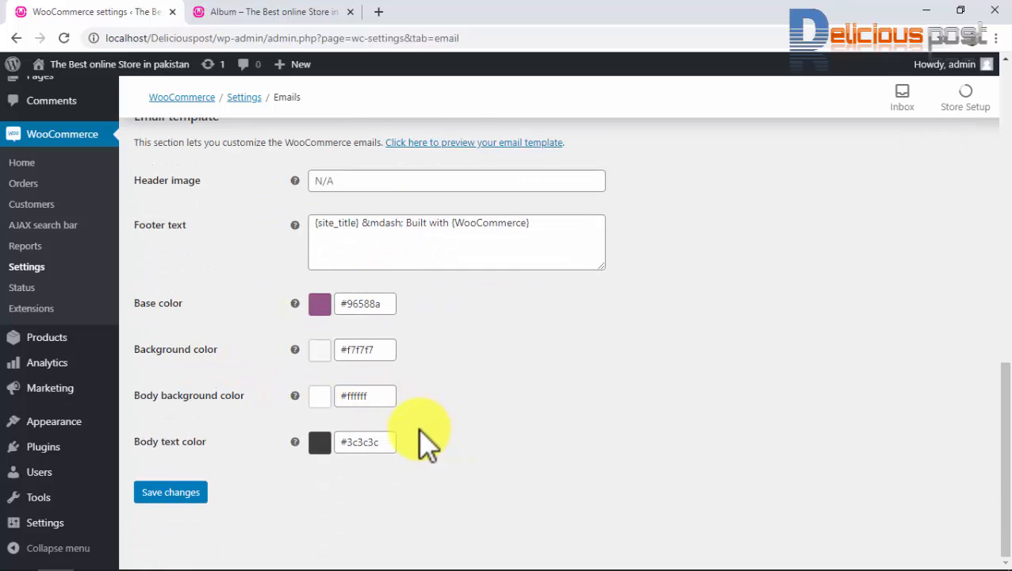
scroll(264, 435, up, 7)
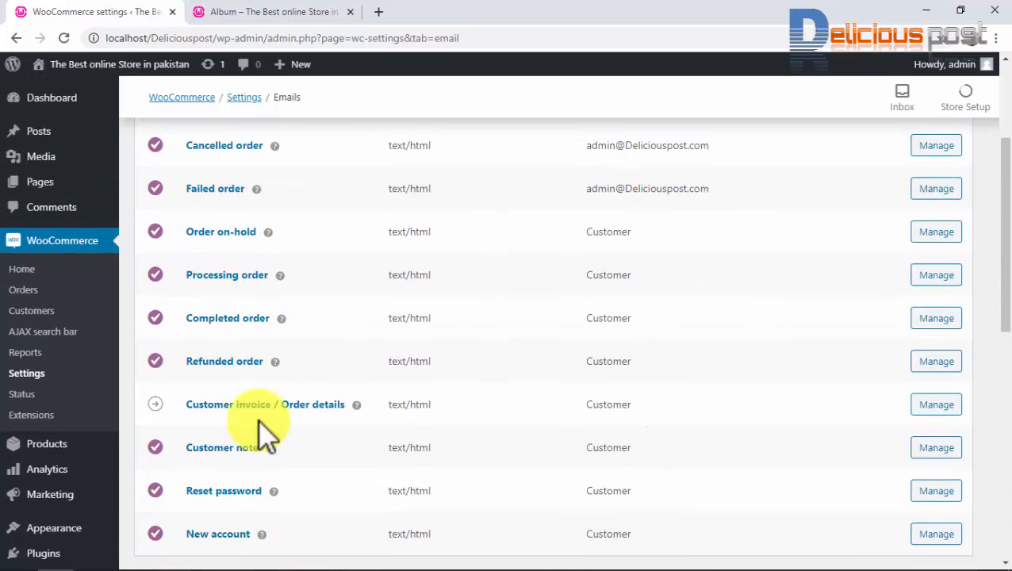
scroll(262, 412, up, 3)
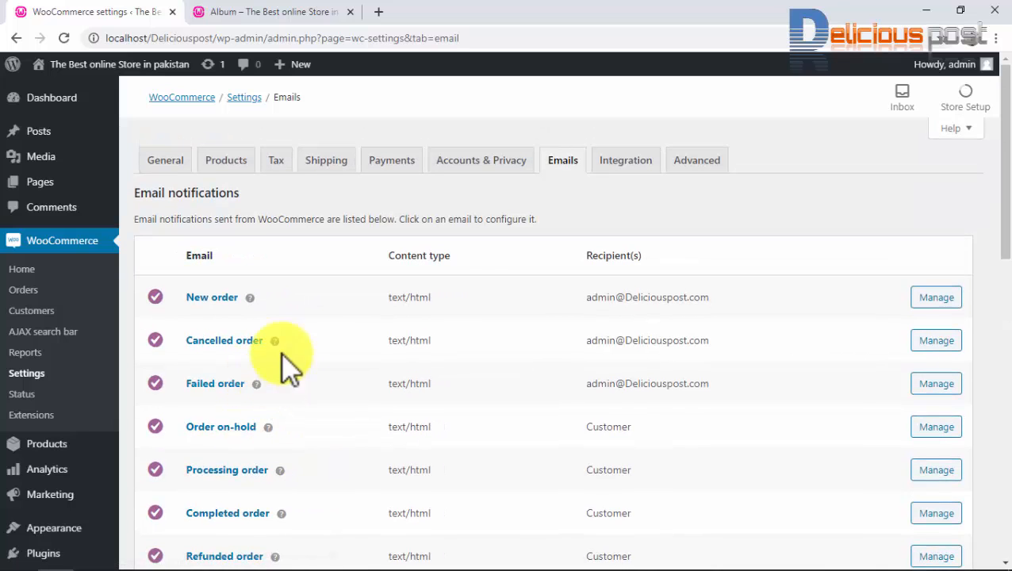
scroll(389, 306, down, 2)
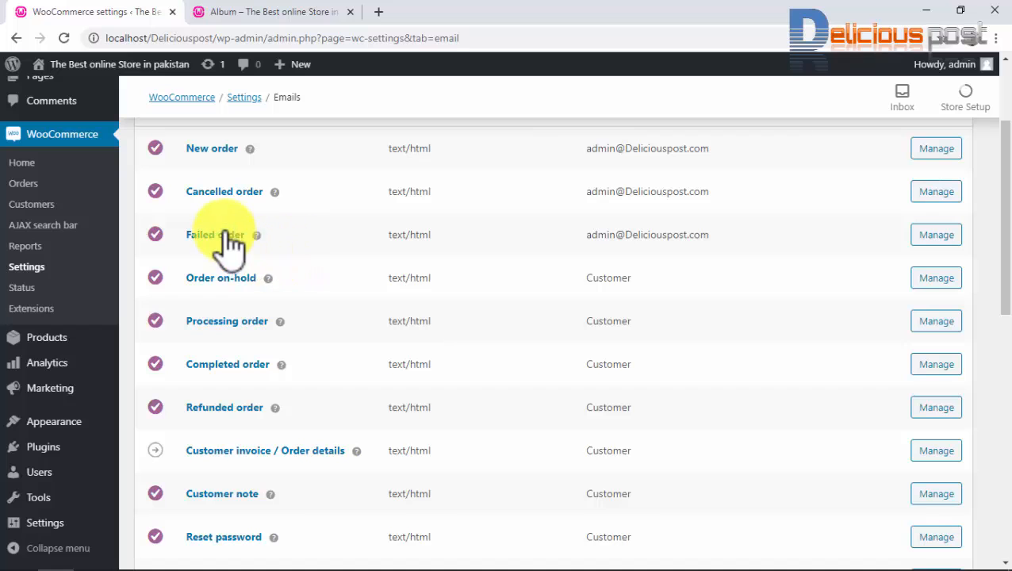
scroll(574, 262, up, 2)
Open the Integration settings and look over the MaxMind Geolocation fields.
click(624, 162)
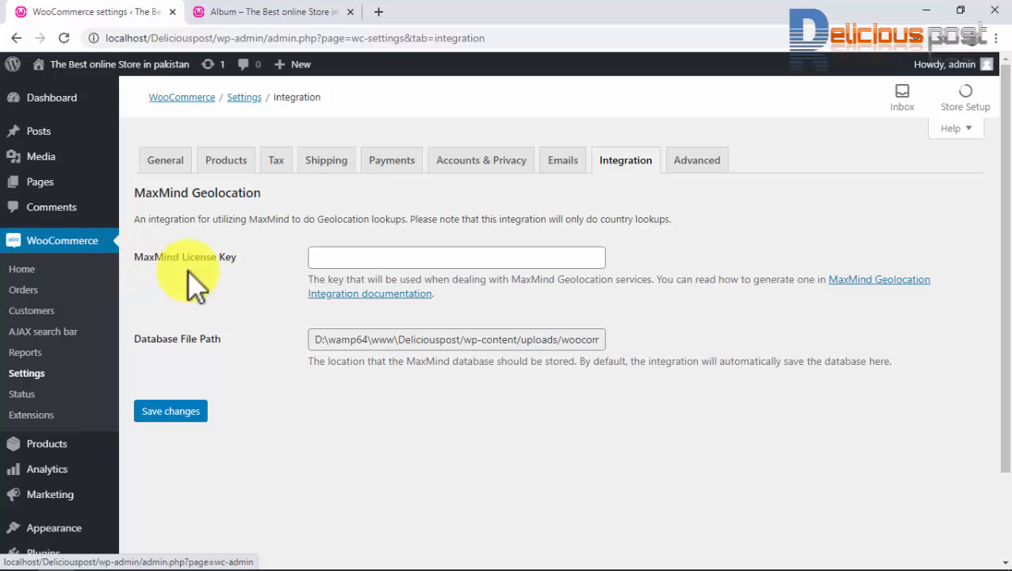
Open the Advanced settings and check the pages assigned to cart and checkout under Page setup.
click(698, 162)
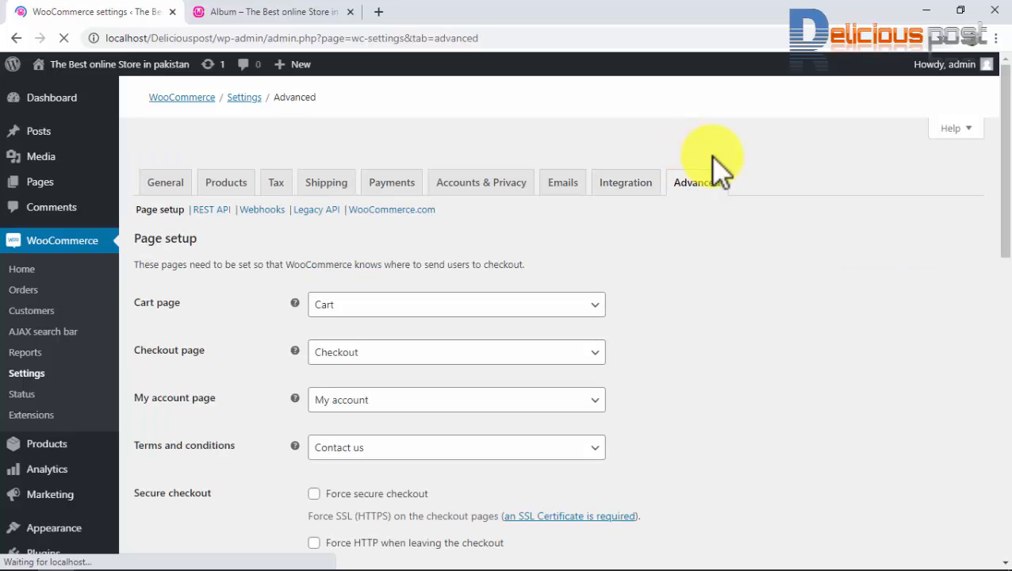
scroll(410, 247, down, 3)
scroll(373, 232, up, 1)
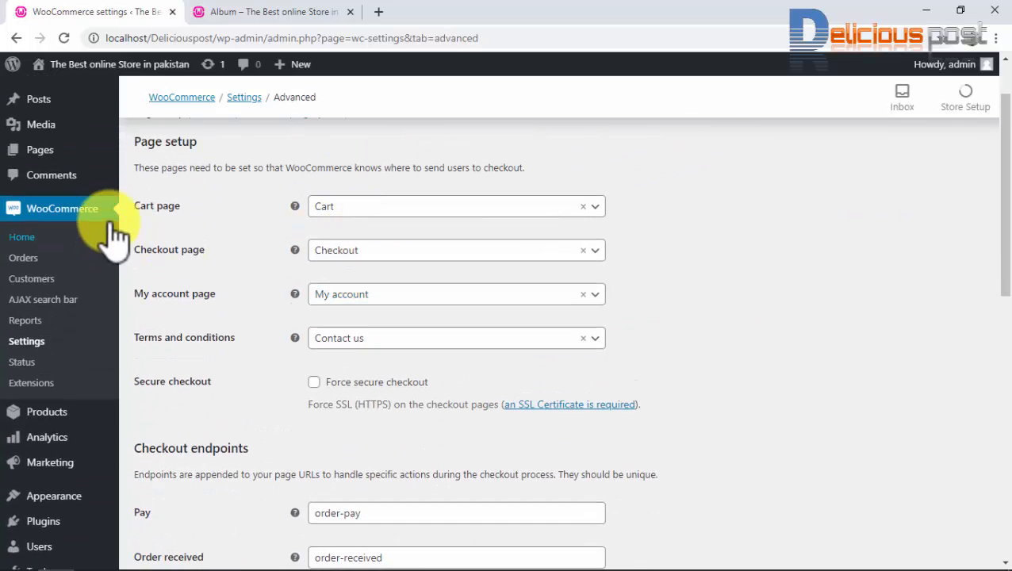
scroll(203, 226, up, 2)
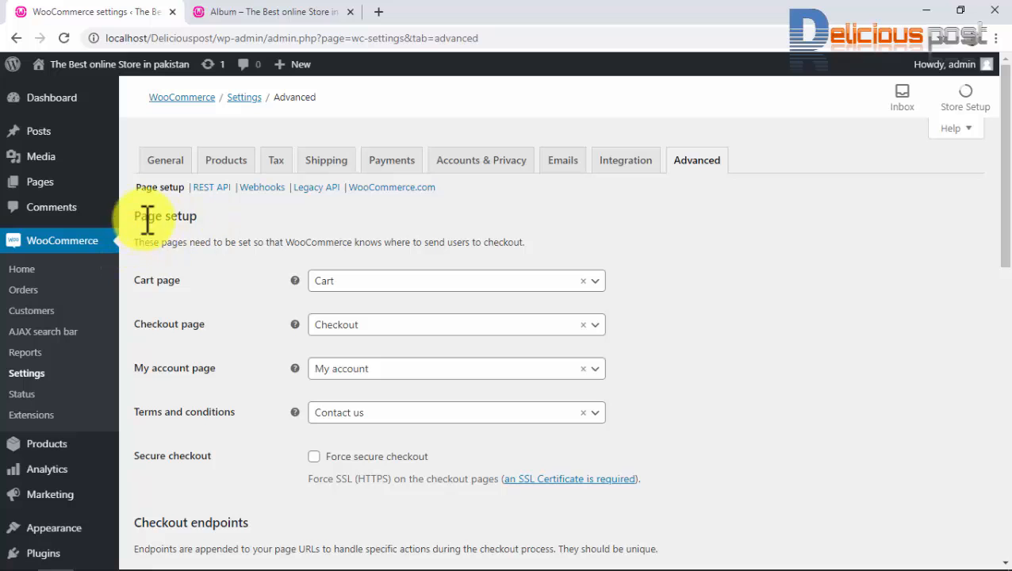
click(381, 285)
click(381, 284)
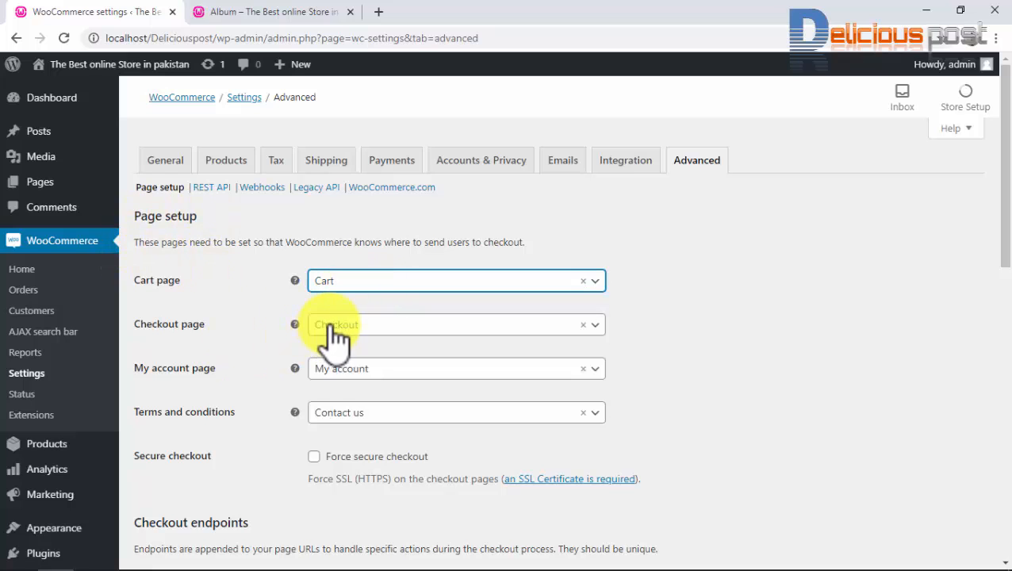
click(328, 321)
click(329, 322)
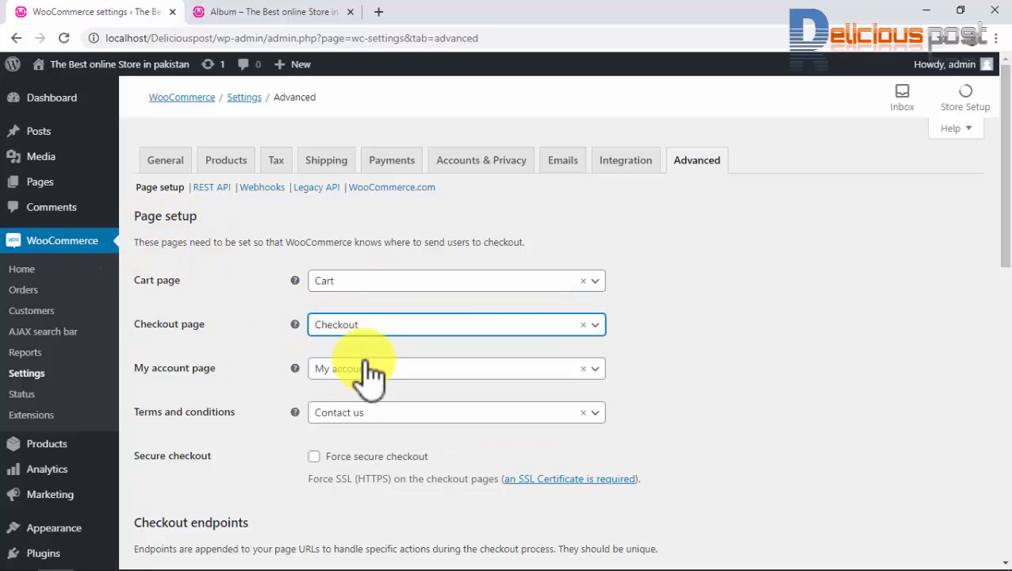
Review the My account and Terms and conditions page assignments and the "Force secure checkout" option.
scroll(458, 448, down, 1)
scroll(459, 448, down, 1)
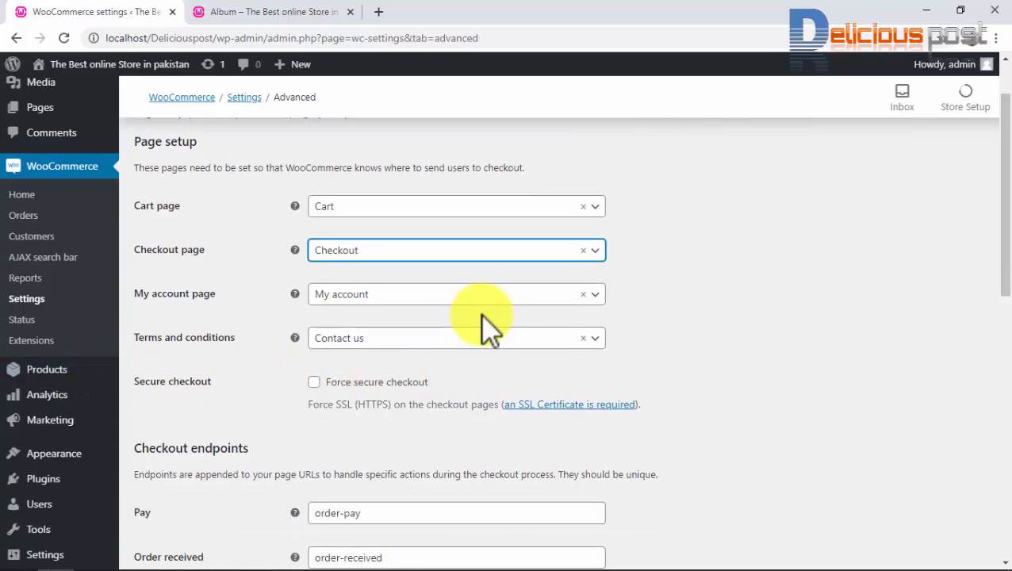
scroll(404, 369, down, 1)
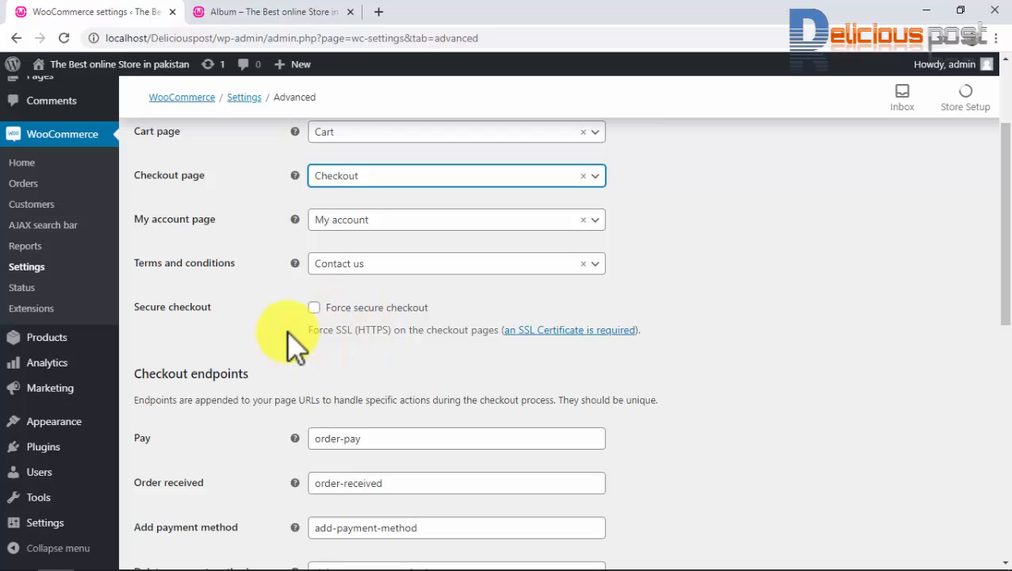
drag(291, 337, 391, 349)
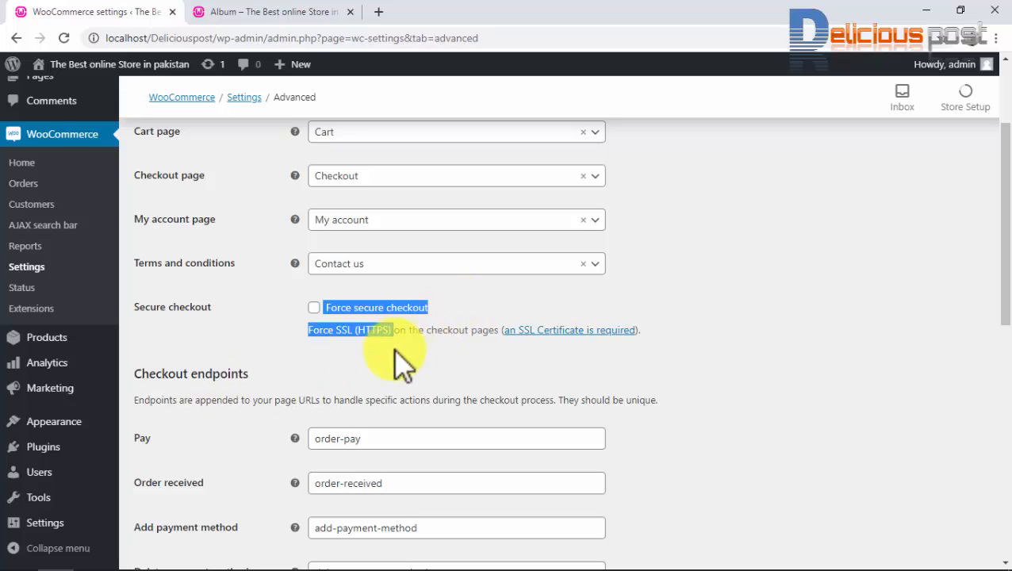
click(385, 347)
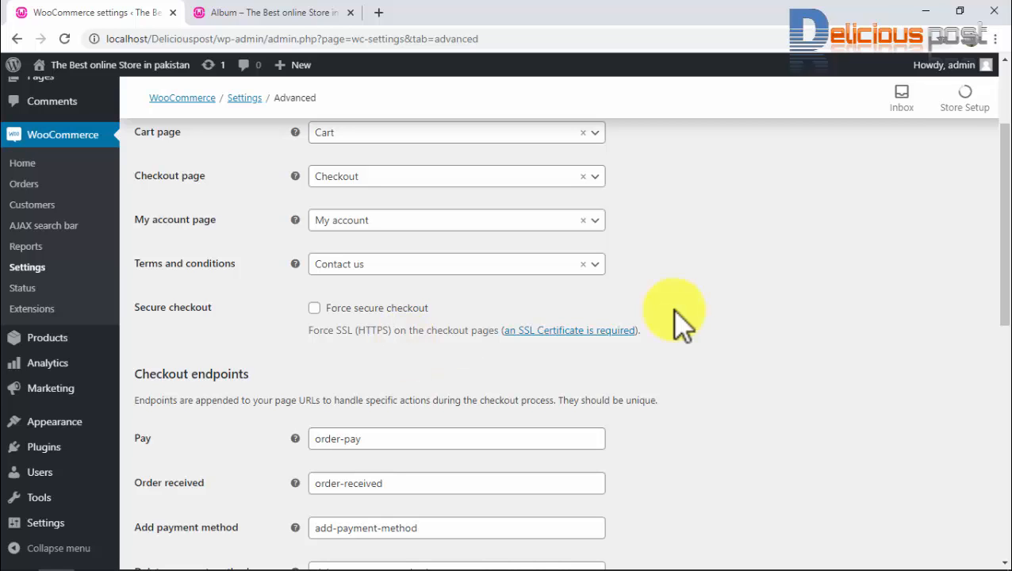
Review the checkout endpoints and account endpoints, and save the Advanced settings.
scroll(555, 452, down, 3)
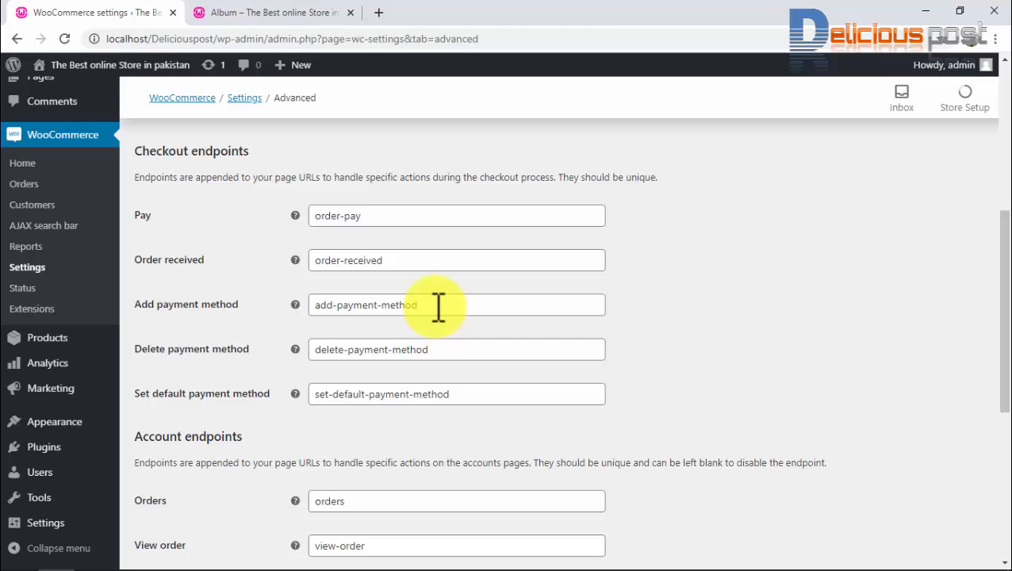
scroll(438, 309, down, 2)
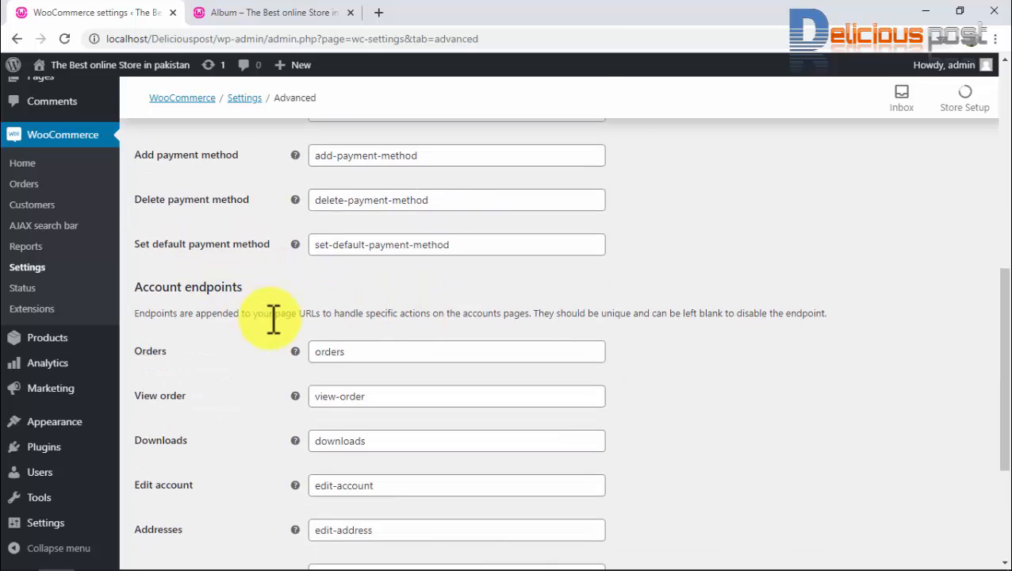
scroll(273, 317, down, 2)
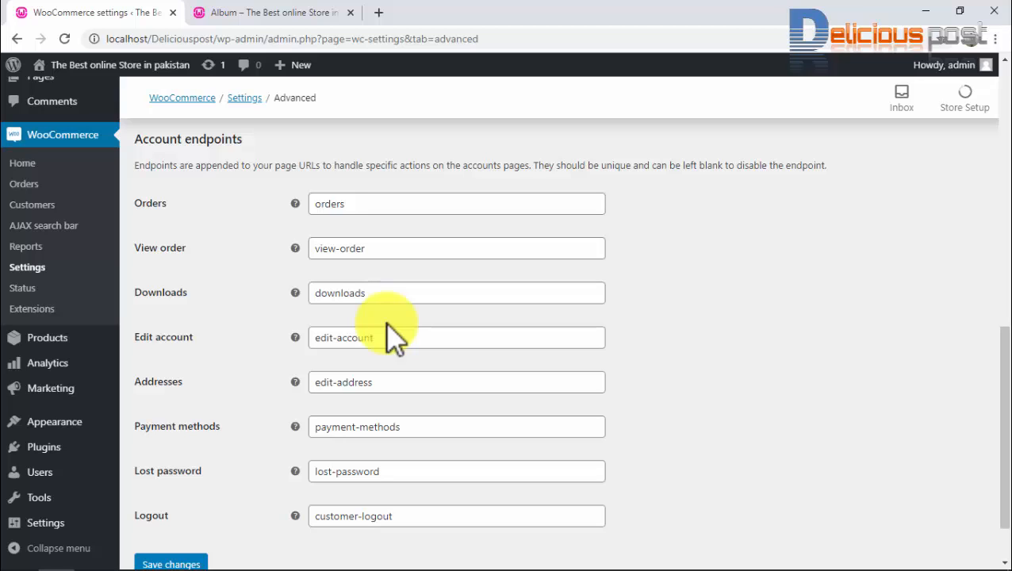
scroll(397, 325, down, 1)
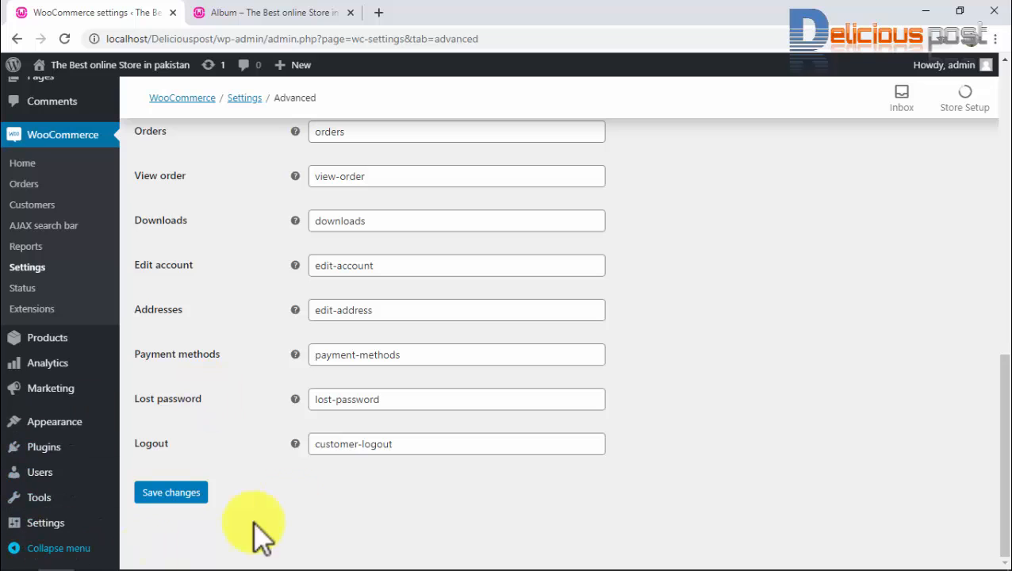
click(187, 493)
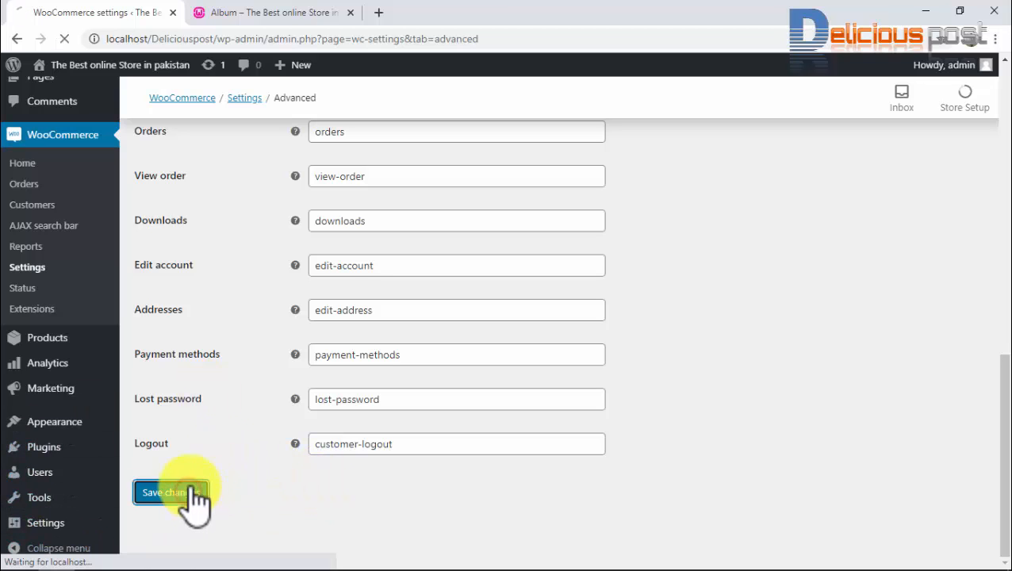
scroll(248, 424, up, 15)
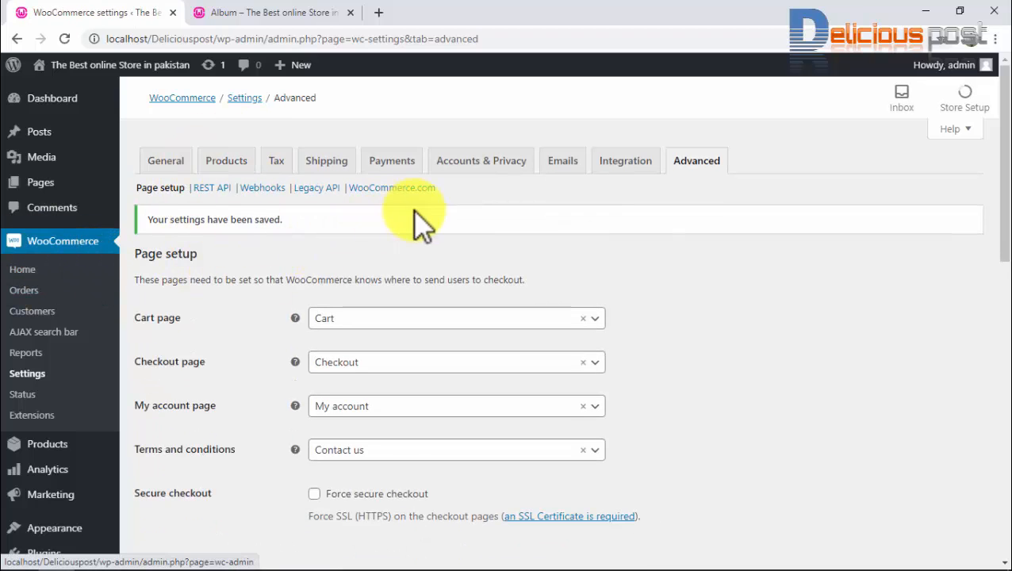
Switch to the storefront's Album product page and open the Shop page from there.
click(309, 17)
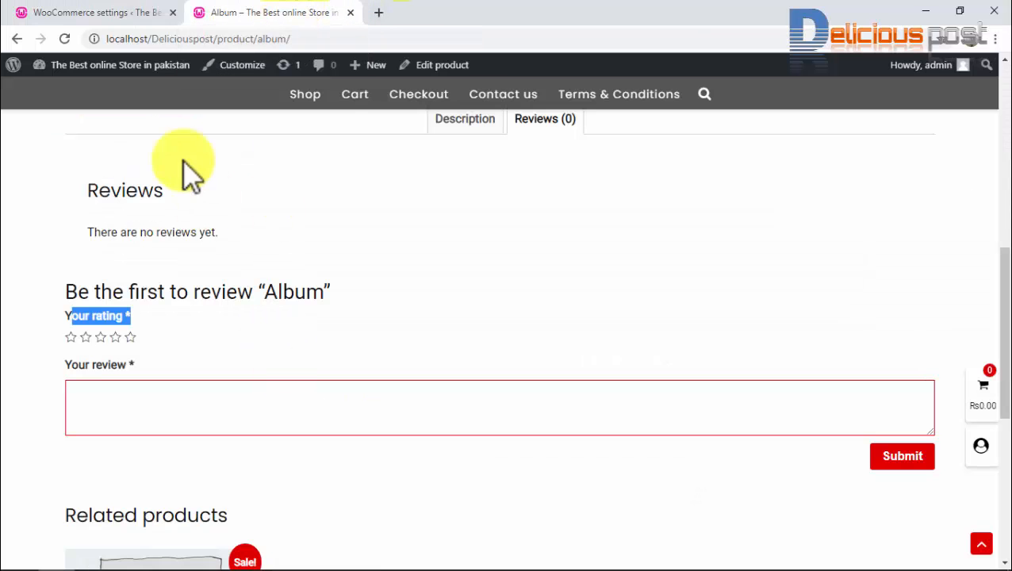
scroll(194, 179, up, 3)
click(314, 97)
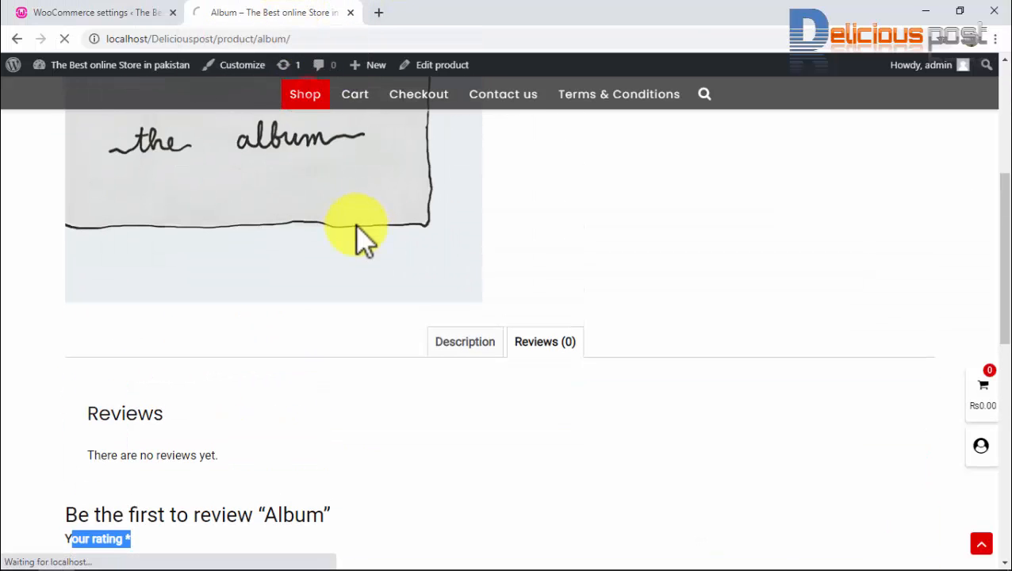
Return to the WooCommerce settings in the WordPress admin and bring up the Products options.
click(124, 12)
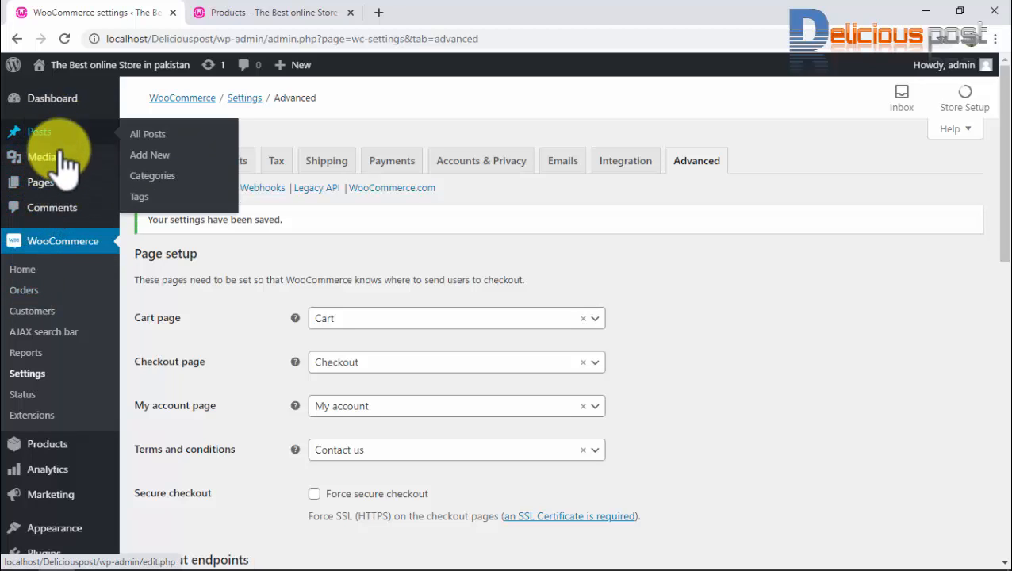
scroll(45, 452, down, 2)
mouse_move(80, 377)
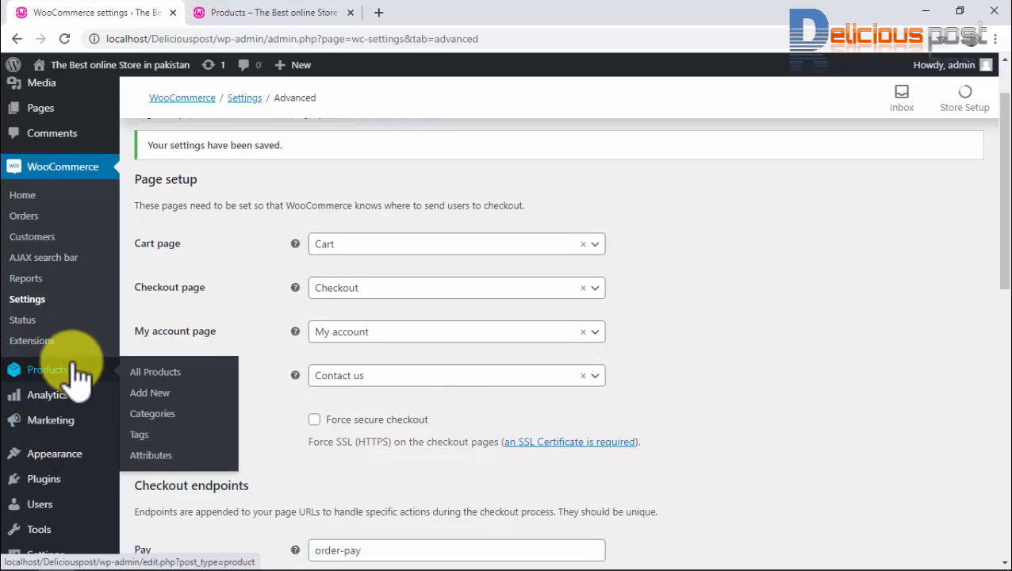